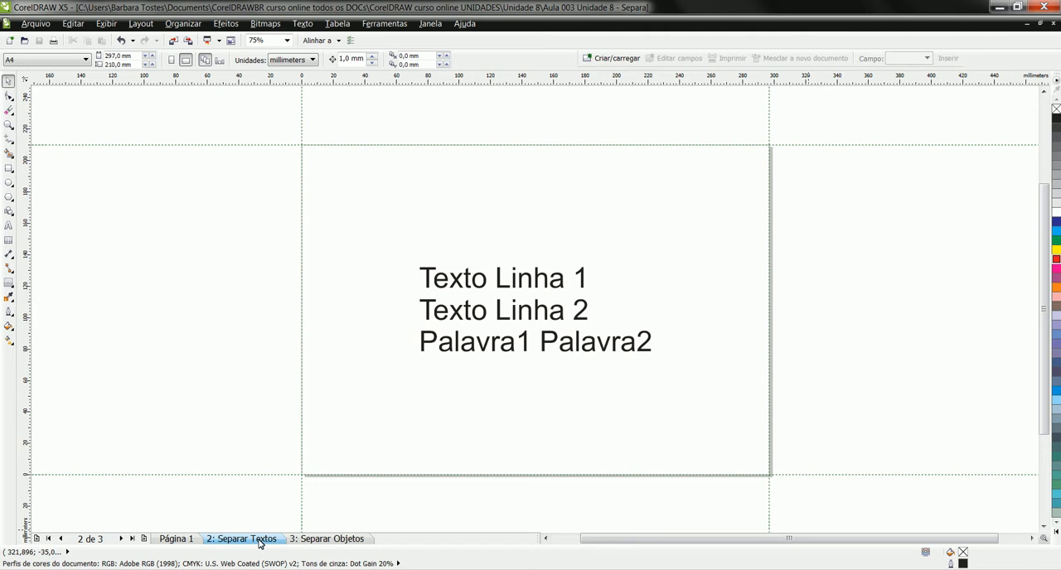
# - Break the three-line artistic text apart into separate line objects
pyautogui.click(477, 288)
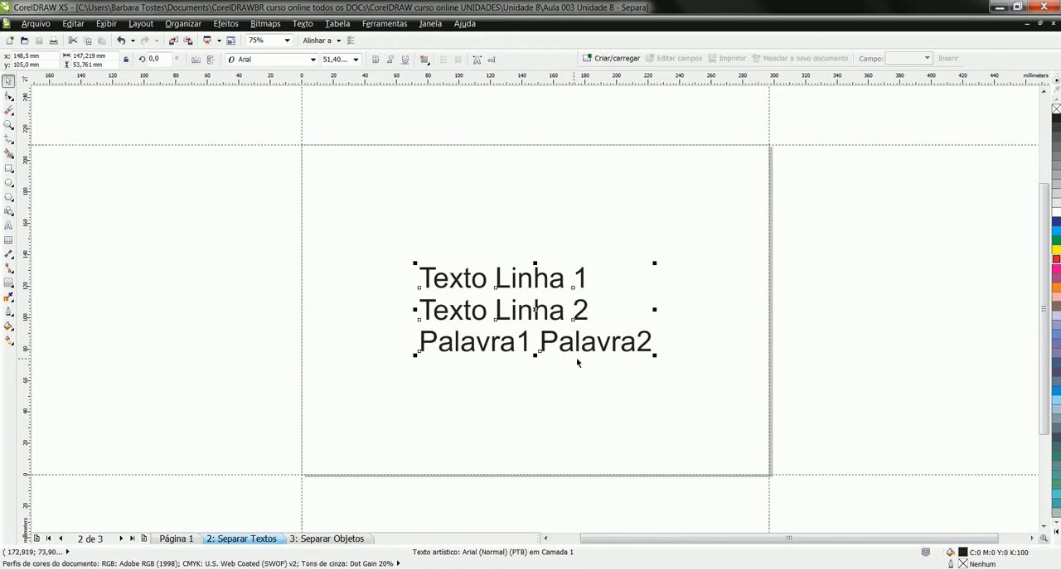
pyautogui.doubleClick(655, 343)
pyautogui.moveTo(655, 342); pyautogui.dragTo(414, 266)
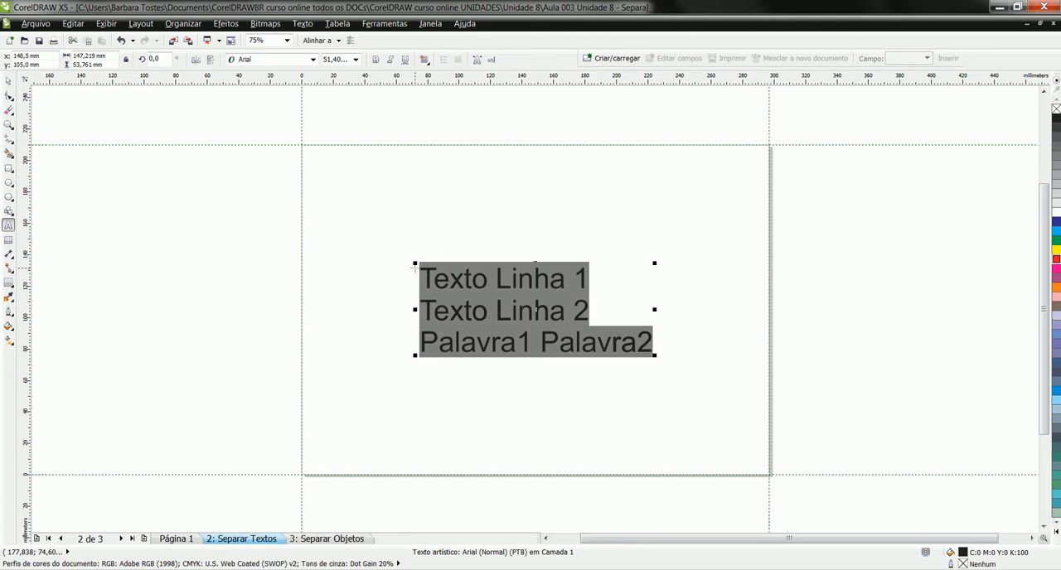
pyautogui.hotkey('ctrl', 'space')
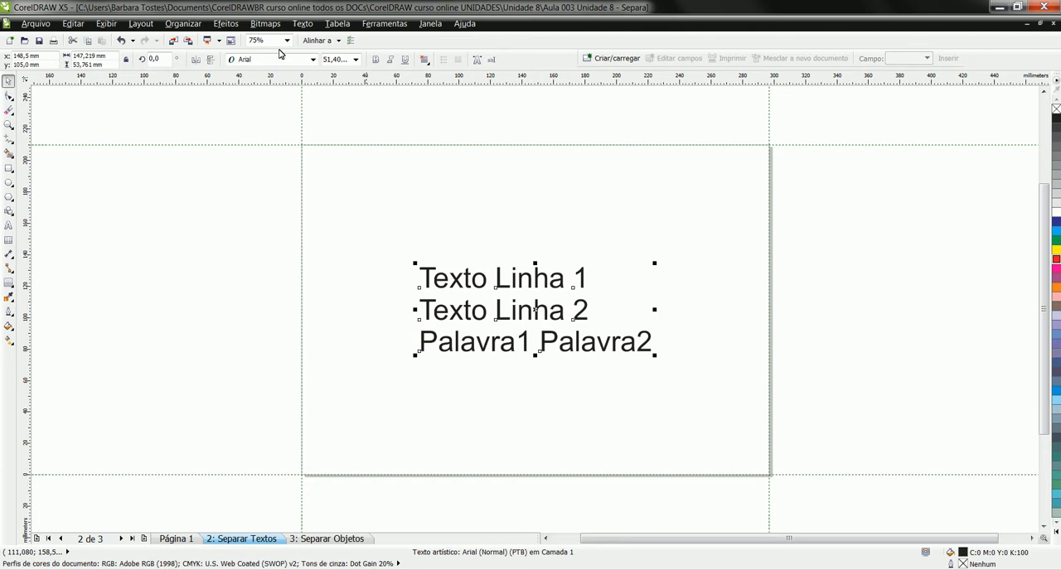
pyautogui.click(184, 24)
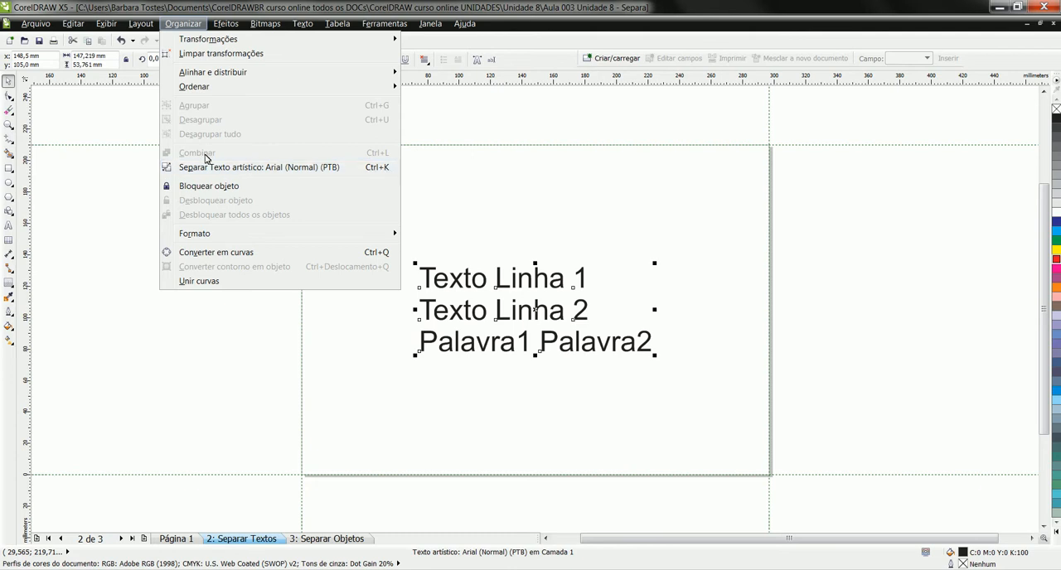
pyautogui.click(257, 169)
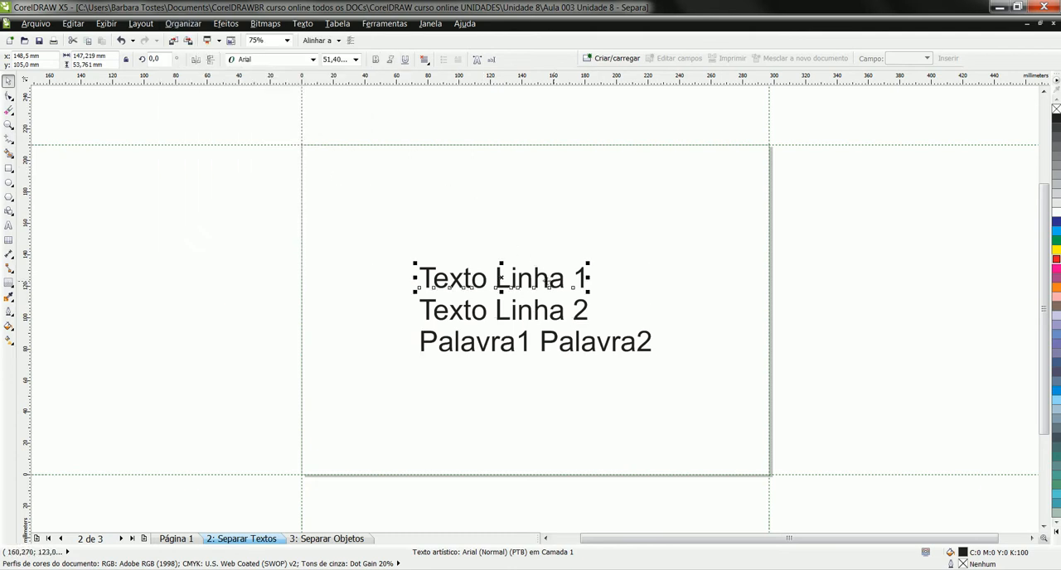
# - Move Texto Linha 1 to the page's upper left and place Texto Linha 2 slightly indented beneath it
pyautogui.moveTo(500, 278); pyautogui.dragTo(407, 179)
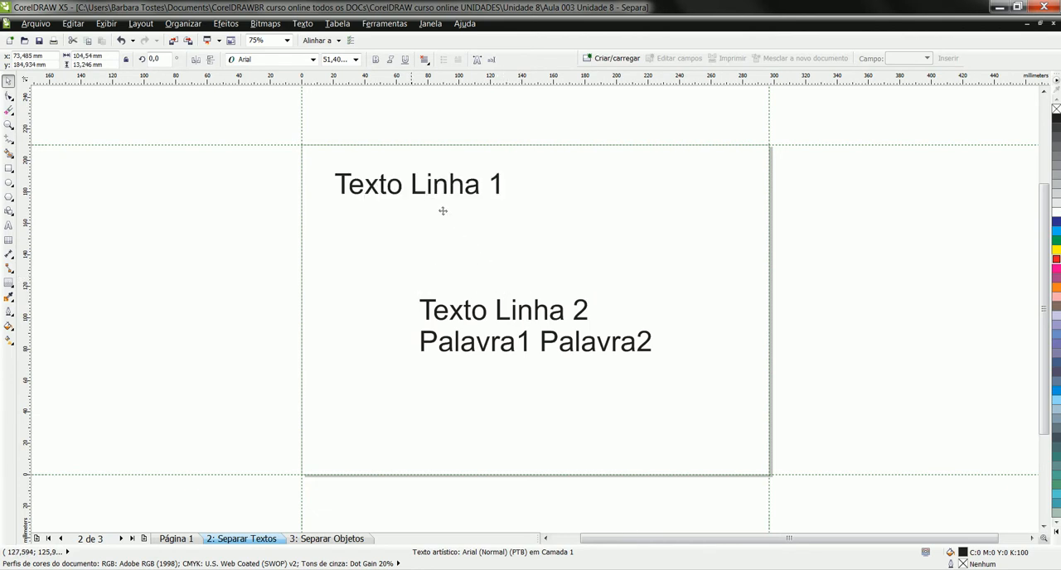
pyautogui.click(501, 317)
pyautogui.moveTo(501, 318); pyautogui.dragTo(471, 224)
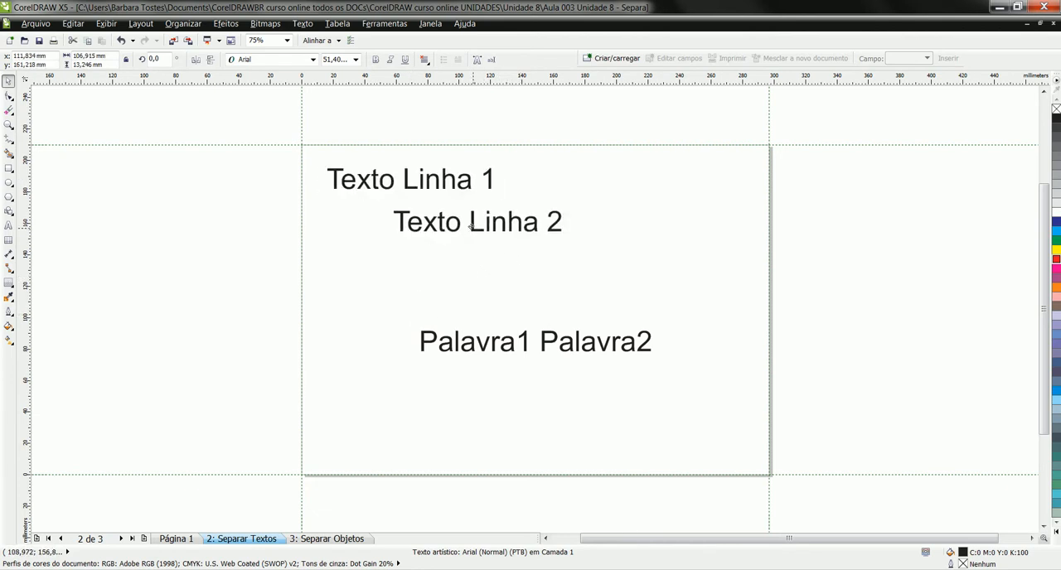
# - Combine Texto Linha 1 and Texto Linha 2 into one text object and check that both lines highlight together
pyautogui.click(418, 186)
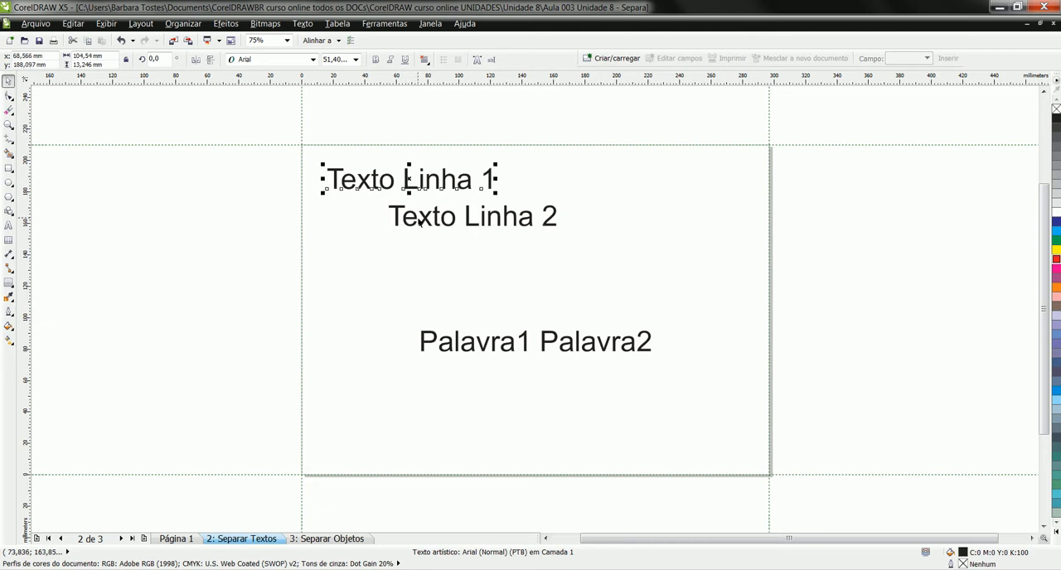
pyautogui.keyDown('shift'); pyautogui.click(418, 220); pyautogui.keyUp('shift')
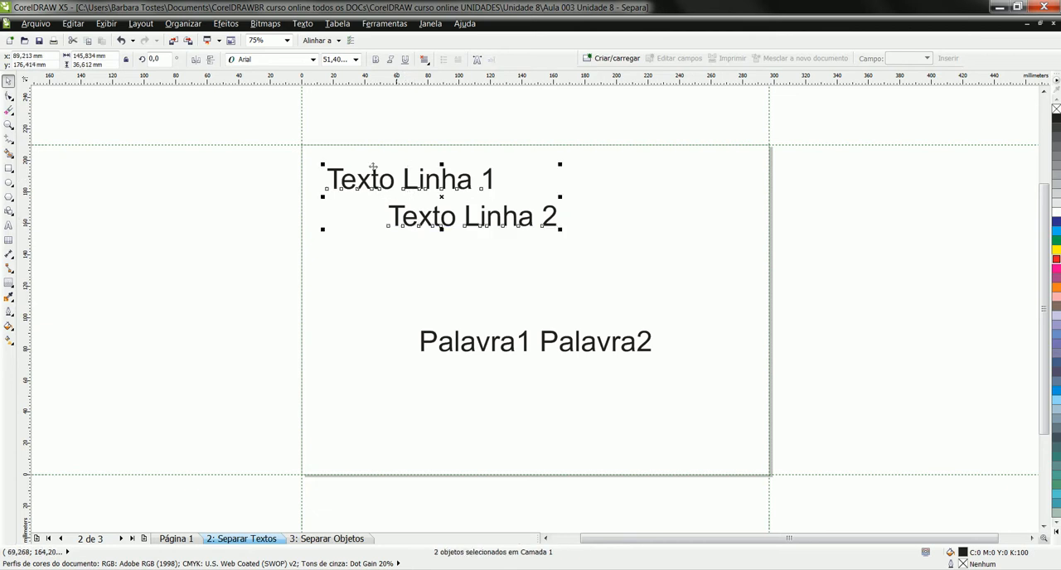
pyautogui.click(191, 24)
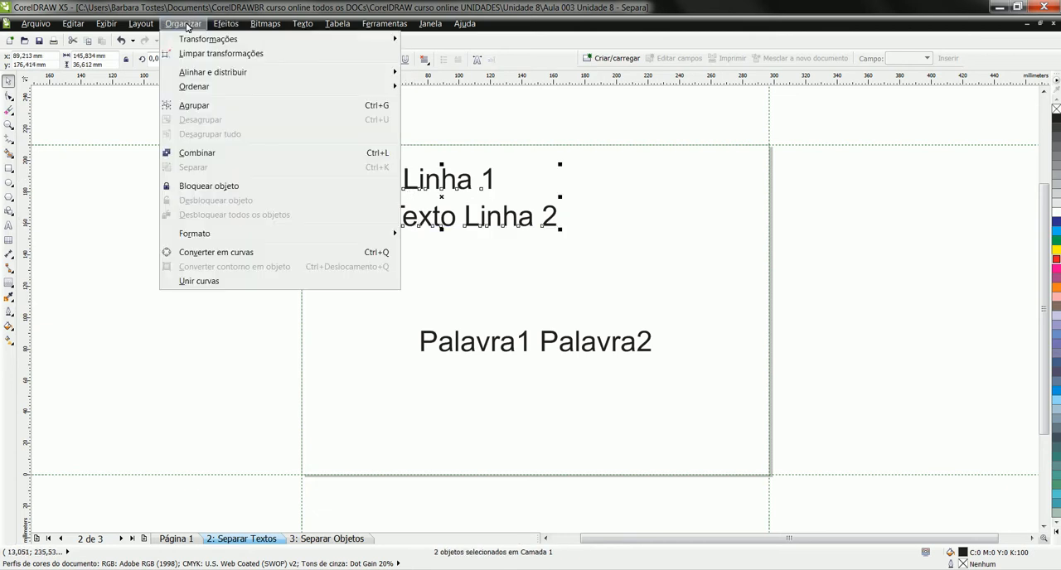
pyautogui.click(259, 154)
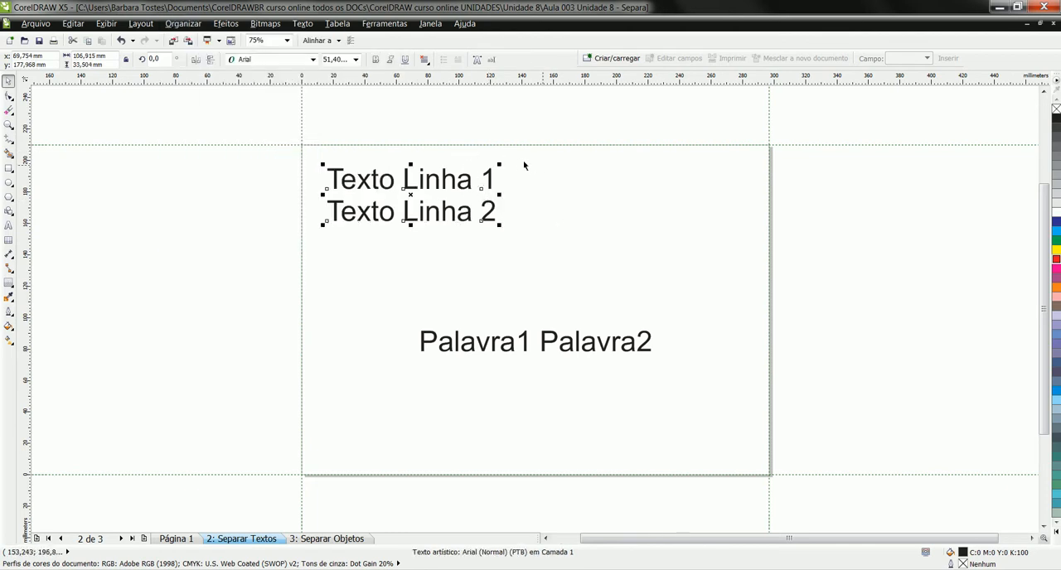
pyautogui.press('F8')
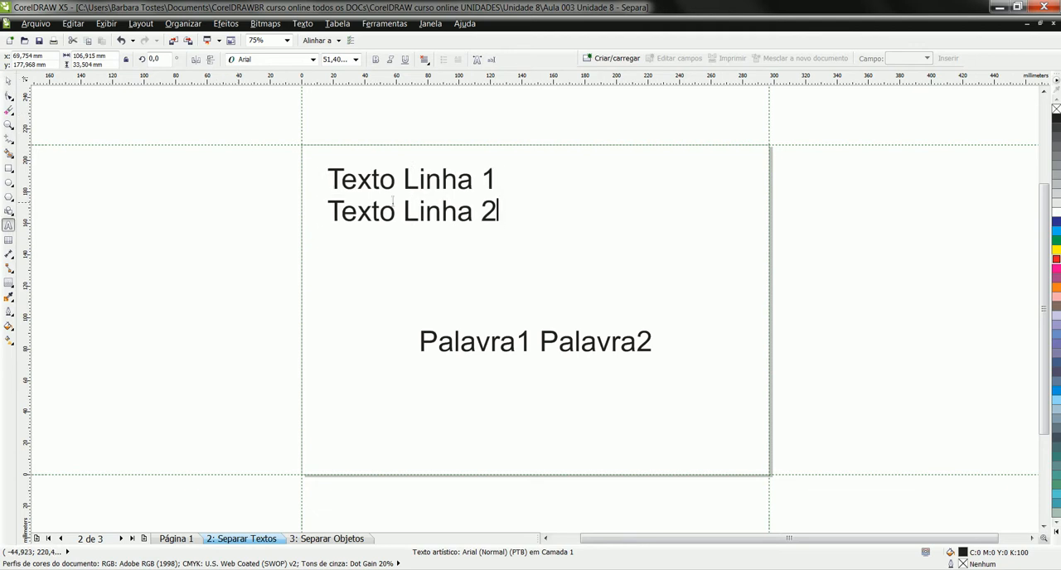
pyautogui.moveTo(498, 211); pyautogui.dragTo(318, 153)
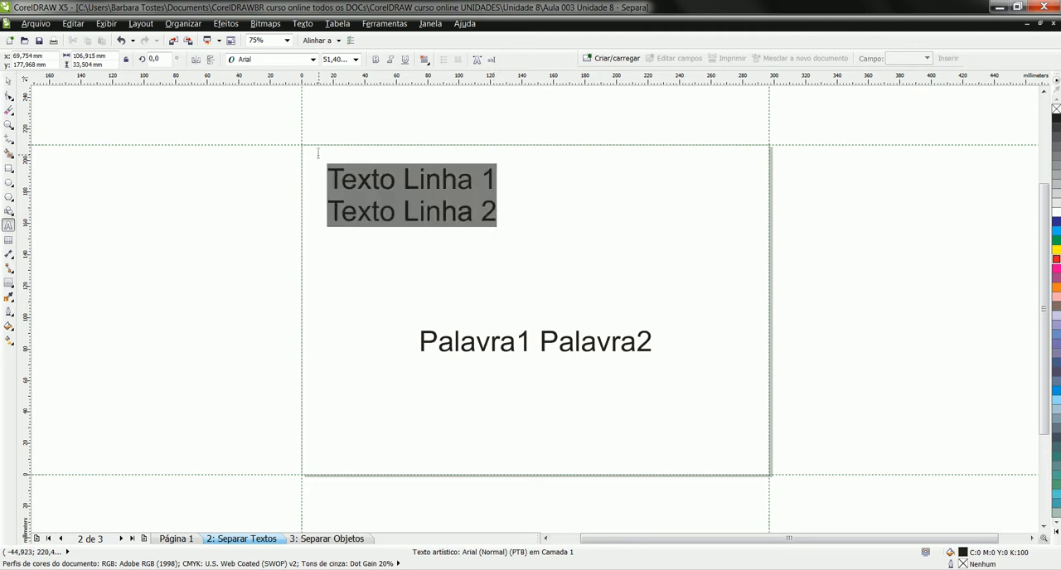
pyautogui.hotkey('ctrl', 'space')
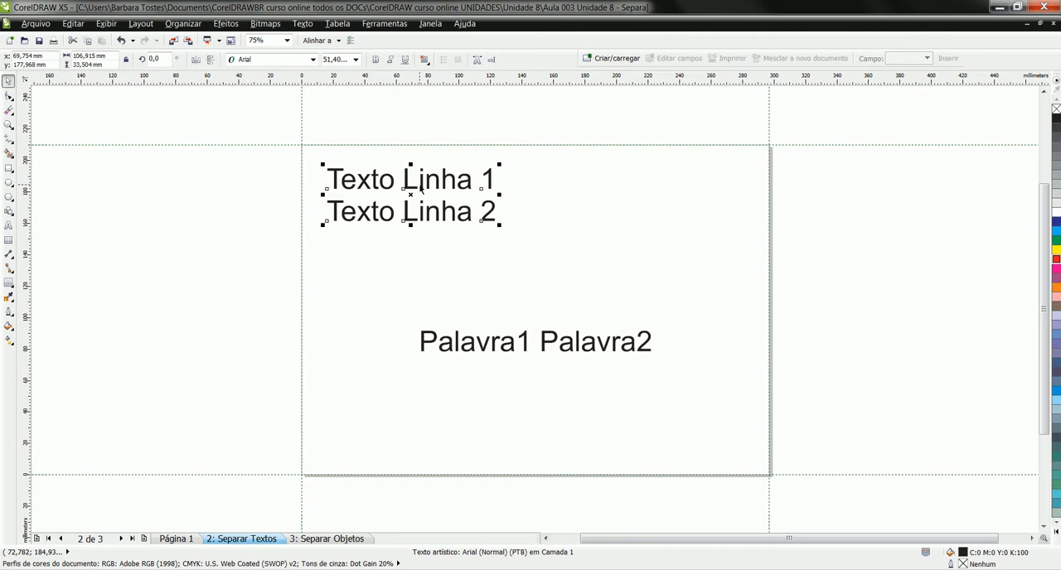
# - Break the combined lines apart again and enlarge Texto Linha 2 to about 185 mm wide
pyautogui.hotkey('ctrl', 'k')
pyautogui.click(427, 215)
pyautogui.moveTo(501, 224); pyautogui.dragTo(628, 296)
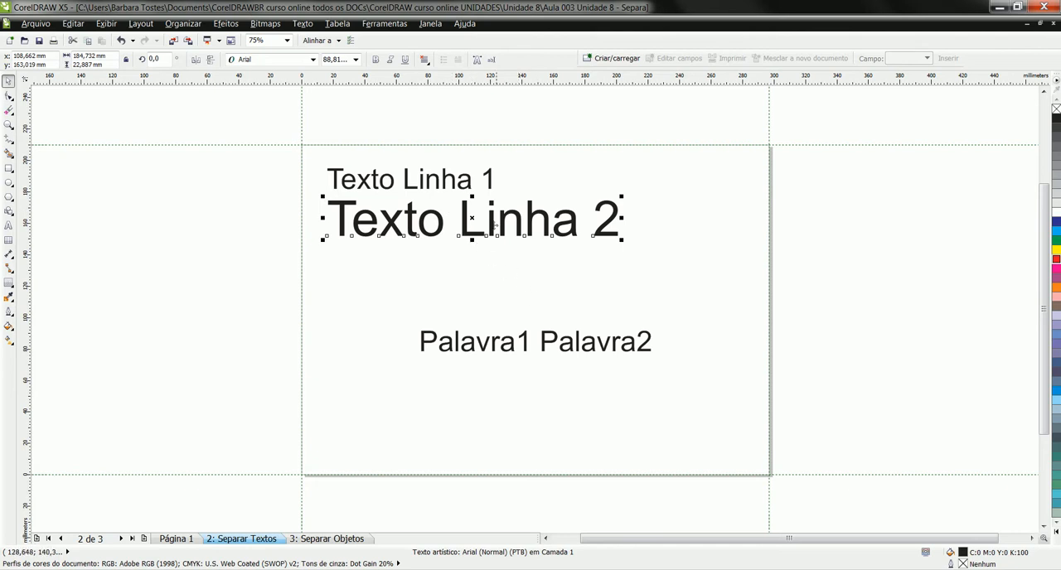
# - Break the Palavra1 Palavra2 line apart into single words and move Palavra1 up to the left, beneath Texto Linha 2
pyautogui.click(525, 349)
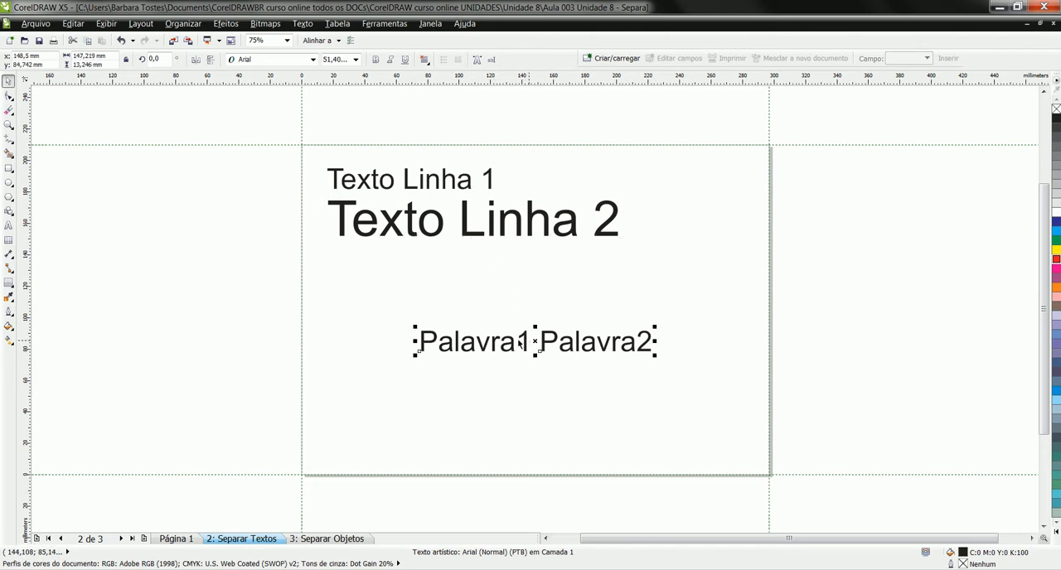
pyautogui.click(183, 24)
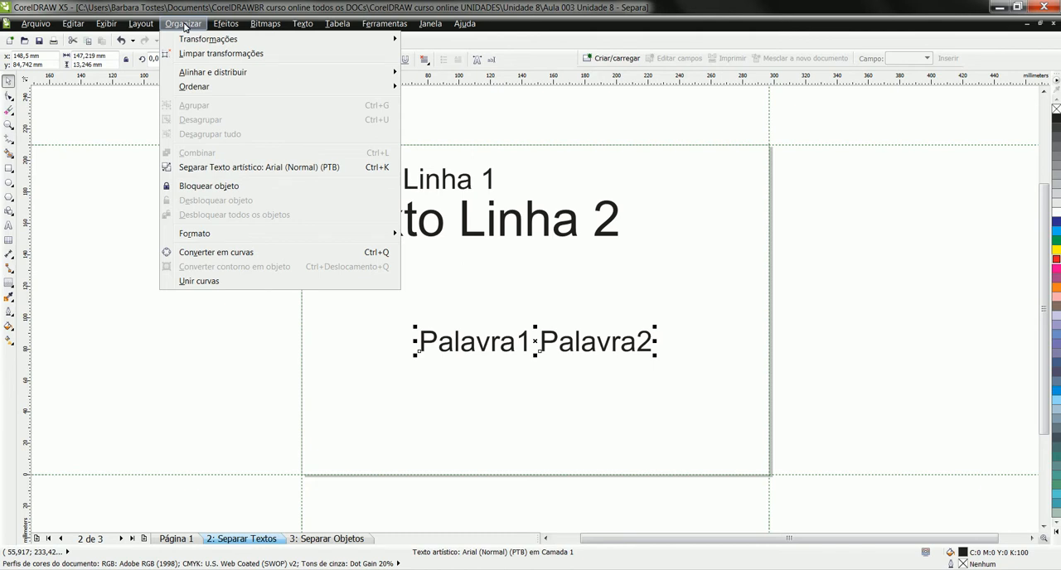
pyautogui.click(264, 172)
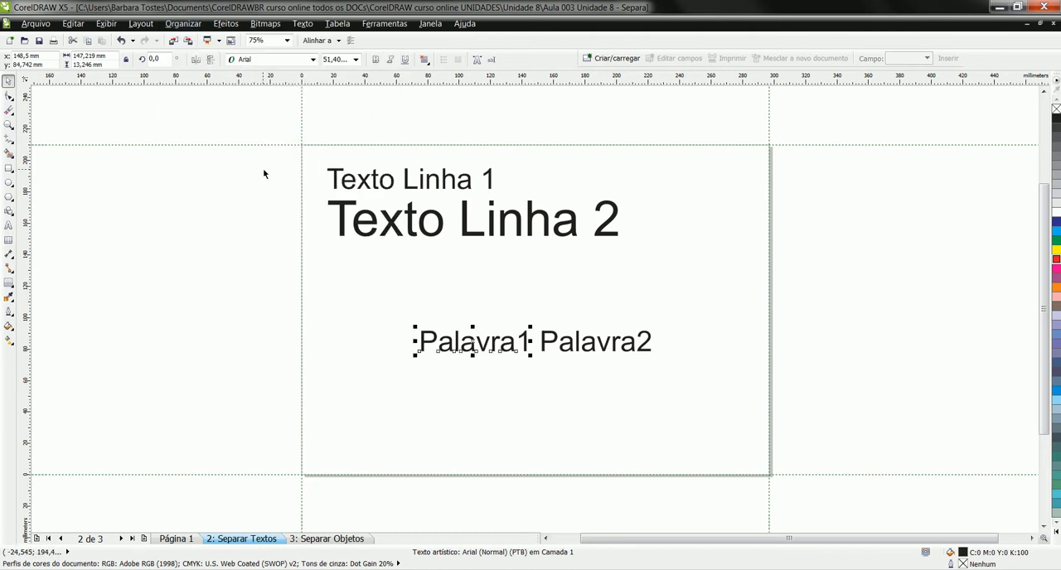
pyautogui.moveTo(473, 344); pyautogui.dragTo(399, 291)
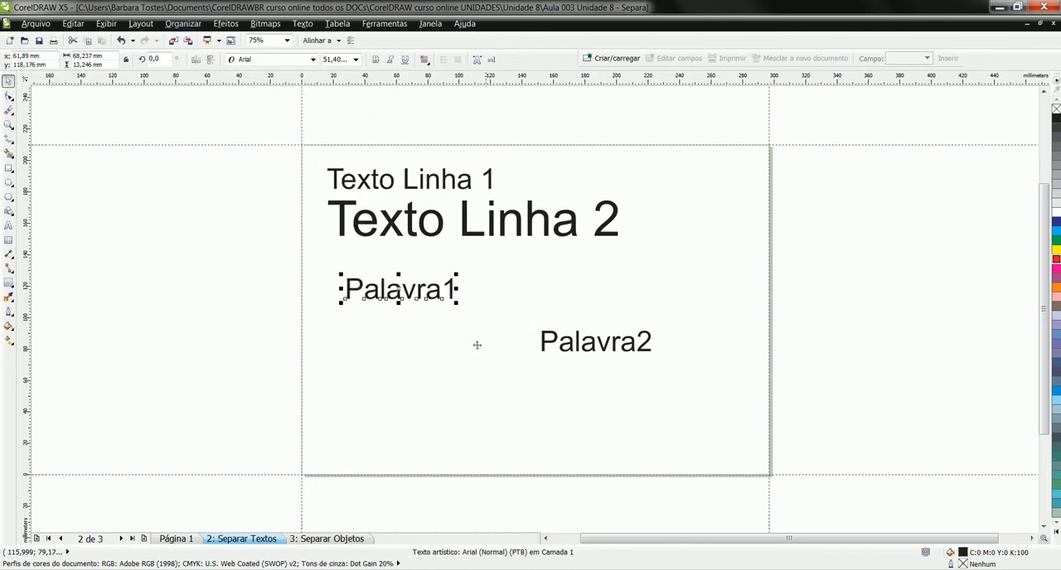
# - Place Palavra2 beside Palavra1 and enlarge both words, making Palavra2 the larger one
pyautogui.click(544, 347)
pyautogui.moveTo(543, 346); pyautogui.dragTo(646, 316)
pyautogui.click(409, 296)
pyautogui.moveTo(646, 316); pyautogui.dragTo(673, 342)
pyautogui.click(637, 285)
pyautogui.moveTo(644, 285); pyautogui.dragTo(686, 333)
# - Move all four text objects together to about the middle of the page and deselect them
pyautogui.moveTo(255, 114); pyautogui.dragTo(749, 340)
pyautogui.moveTo(505, 229); pyautogui.dragTo(535, 294)
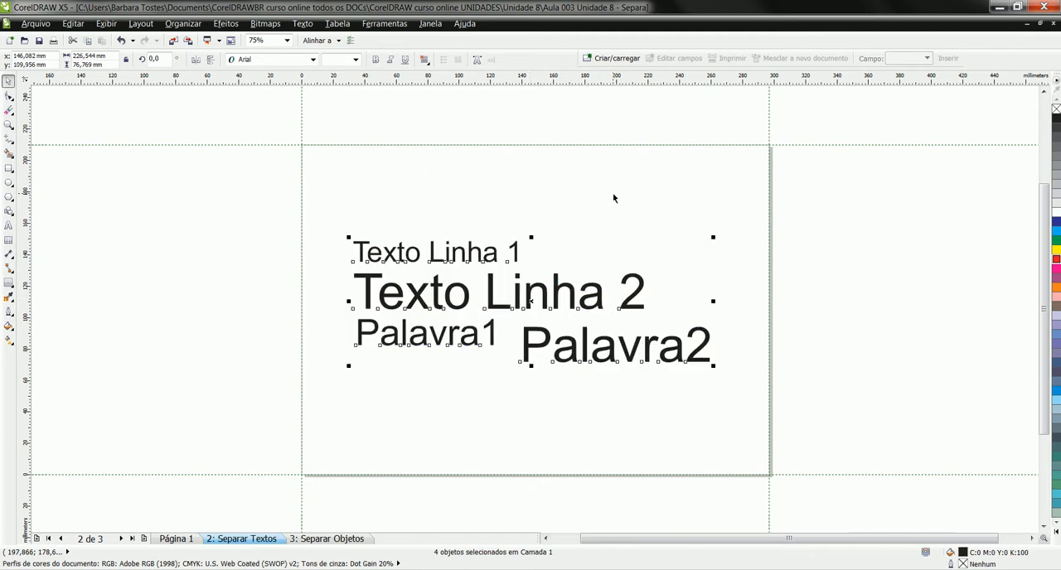
pyautogui.click(616, 196)
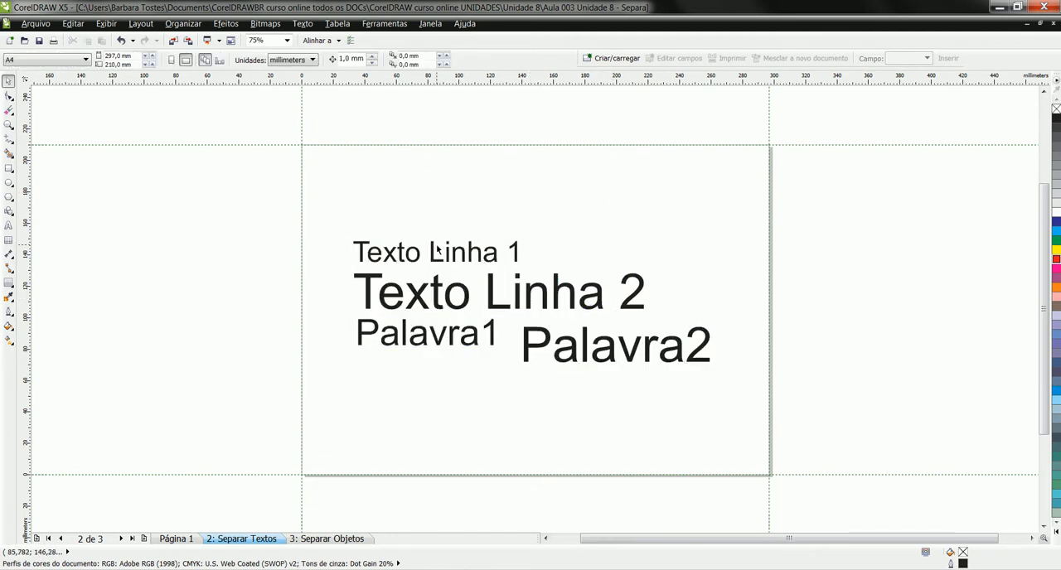
# - On the Separar Objetos page, set the Grupo de Contorno text's contour to 2 steps
pyautogui.click(358, 540)
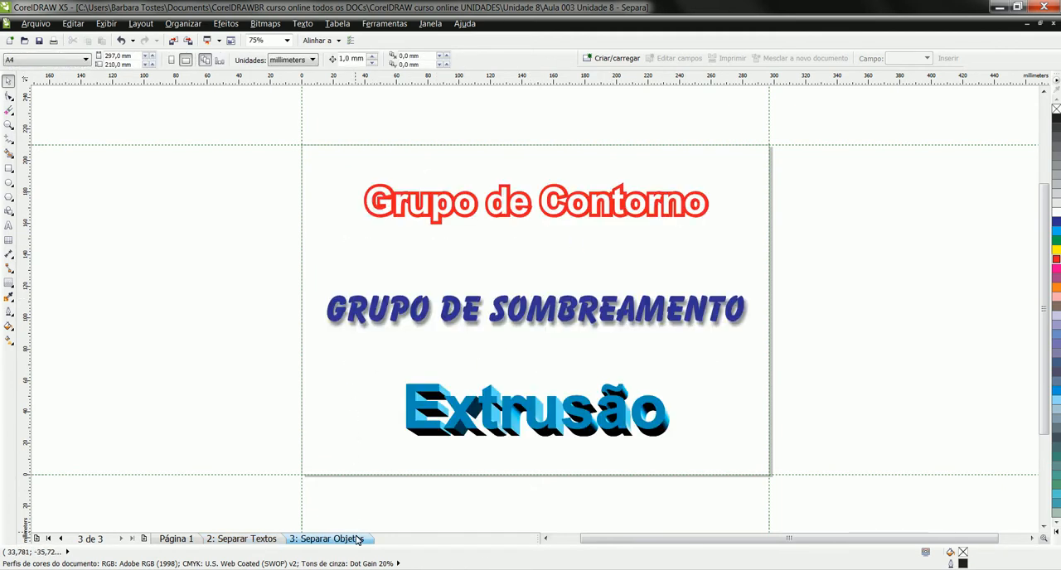
pyautogui.click(419, 197)
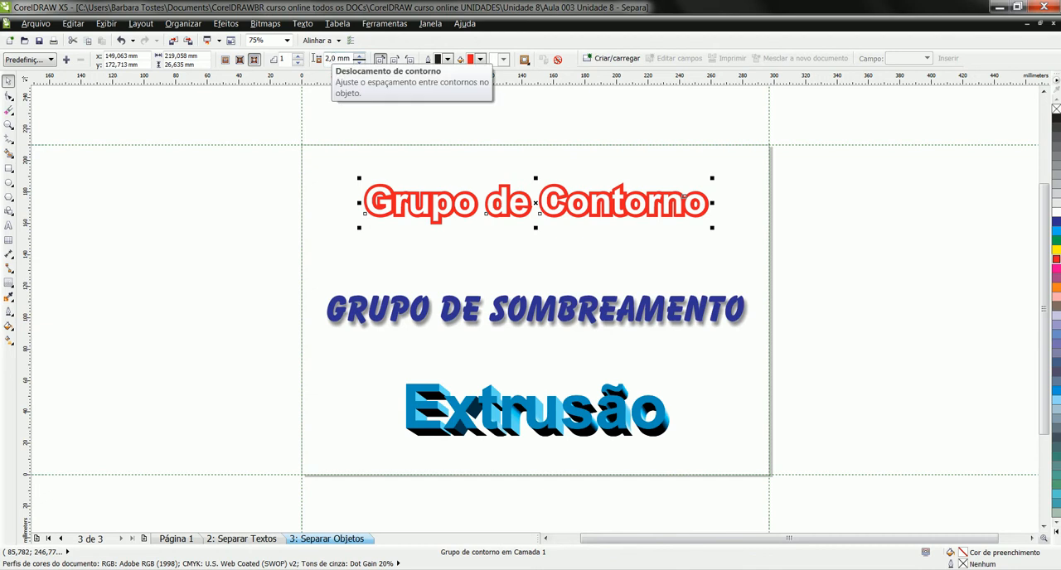
pyautogui.click(299, 56)
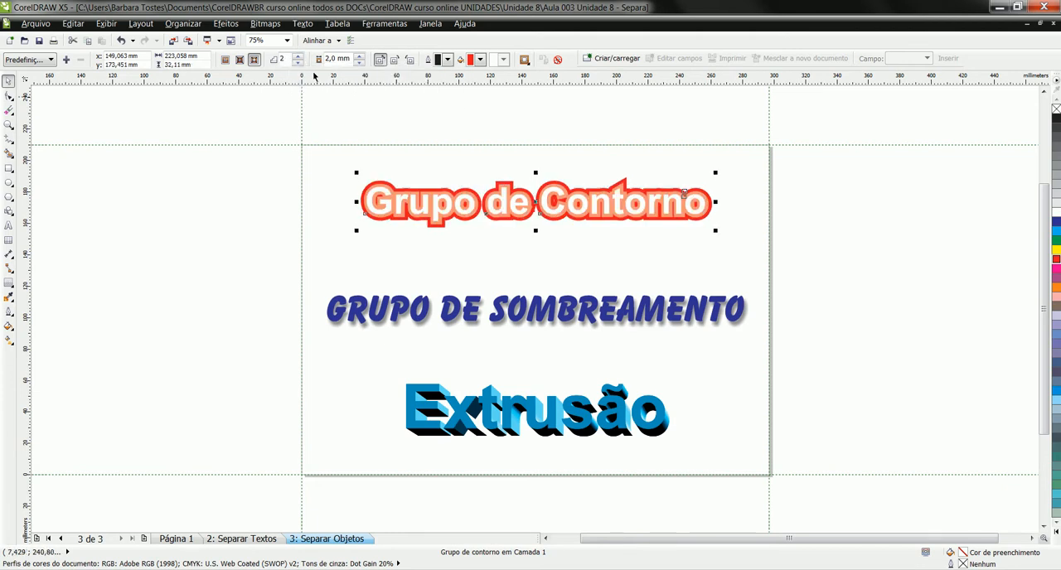
# - Break the contour group of the Grupo de Contorno text apart
pyautogui.click(229, 24)
pyautogui.moveTo(199, 26)
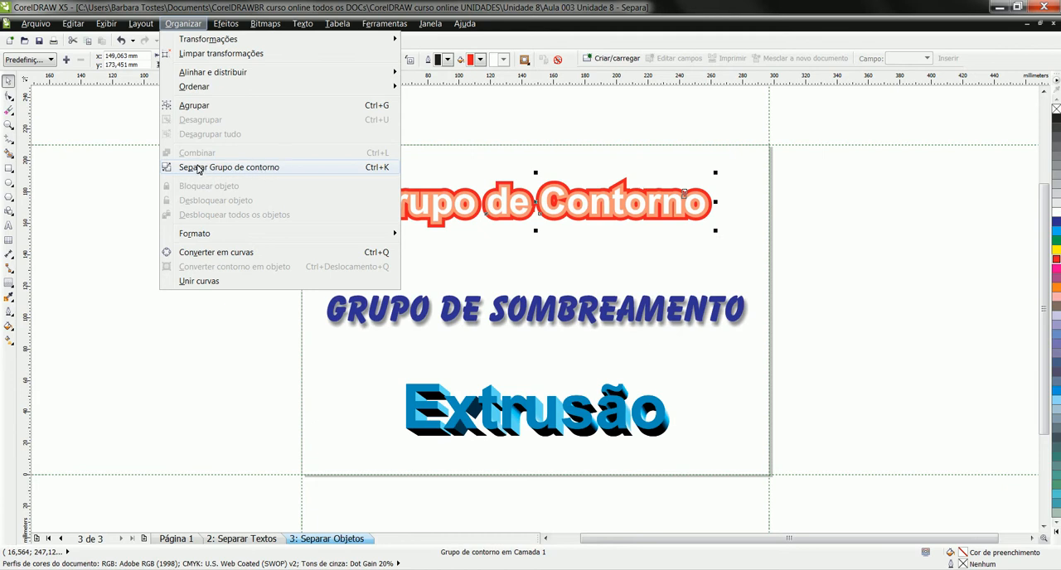
pyautogui.click(277, 168)
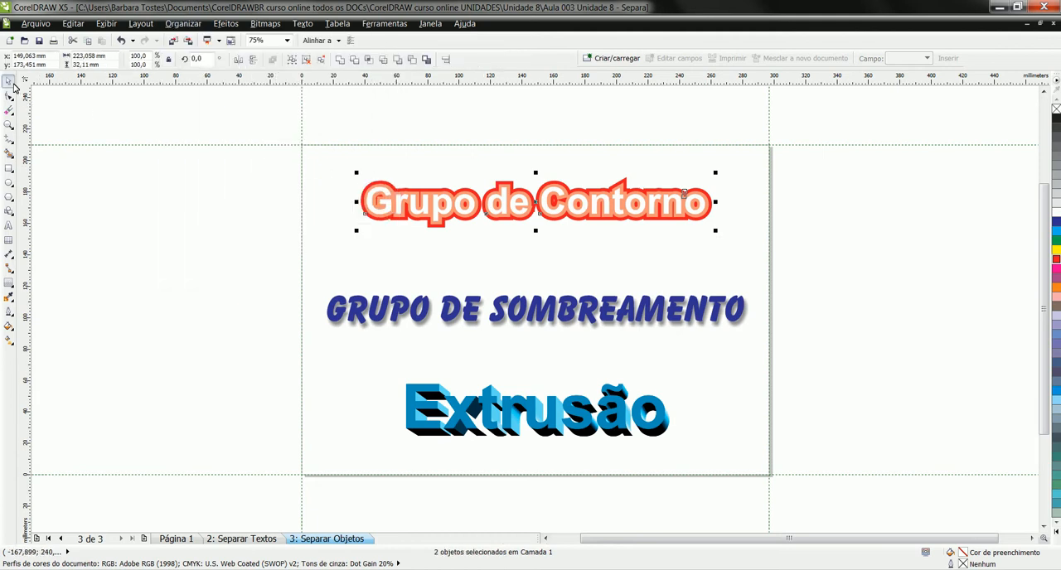
# - Ungroup the two contour shapes behind the white Grupo de Contorno lettering
pyautogui.click(387, 205)
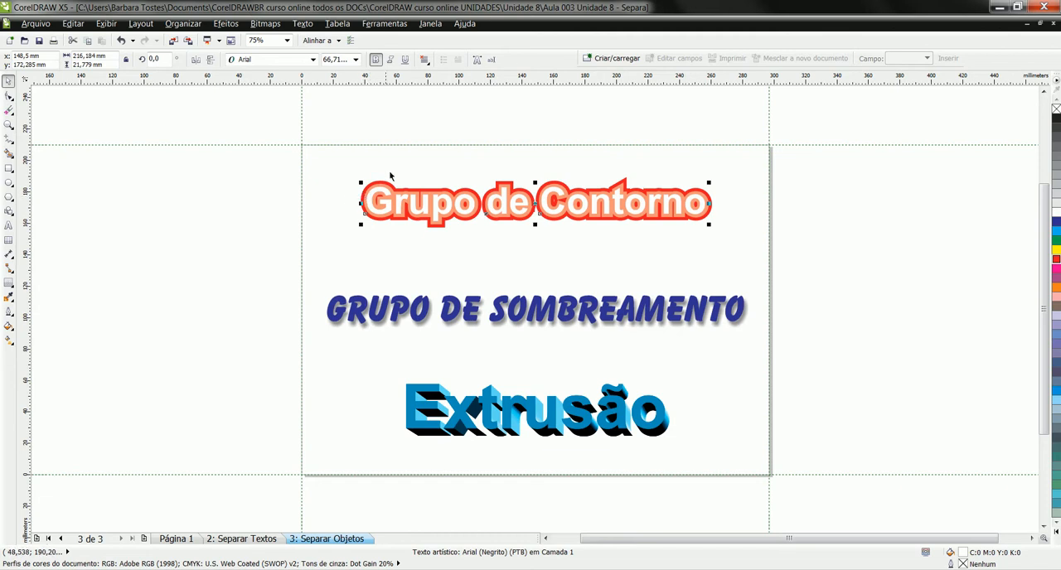
pyautogui.press('z')
pyautogui.moveTo(344, 164); pyautogui.dragTo(498, 246)
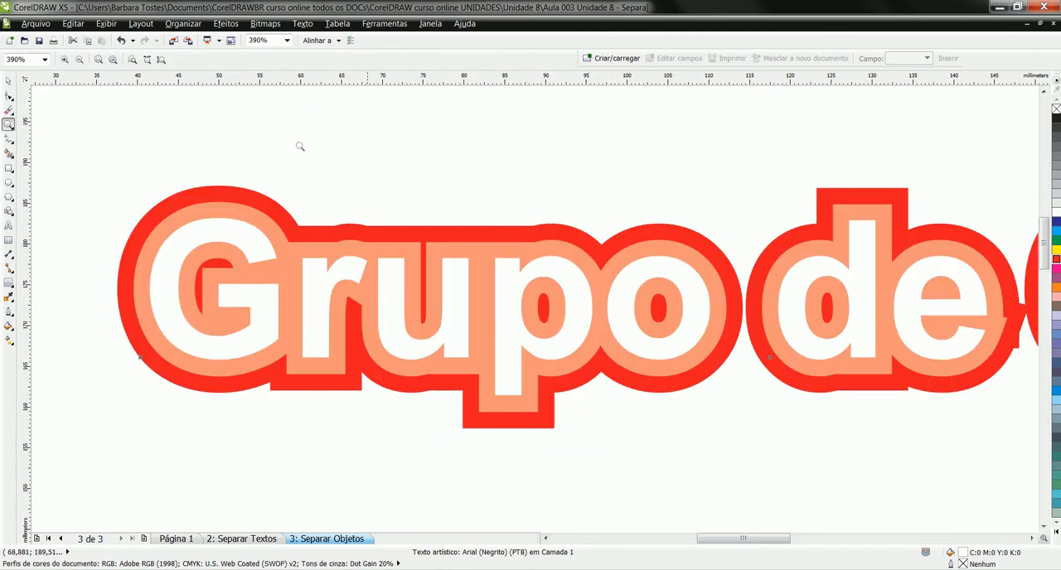
pyautogui.click(8, 81)
pyautogui.click(406, 253)
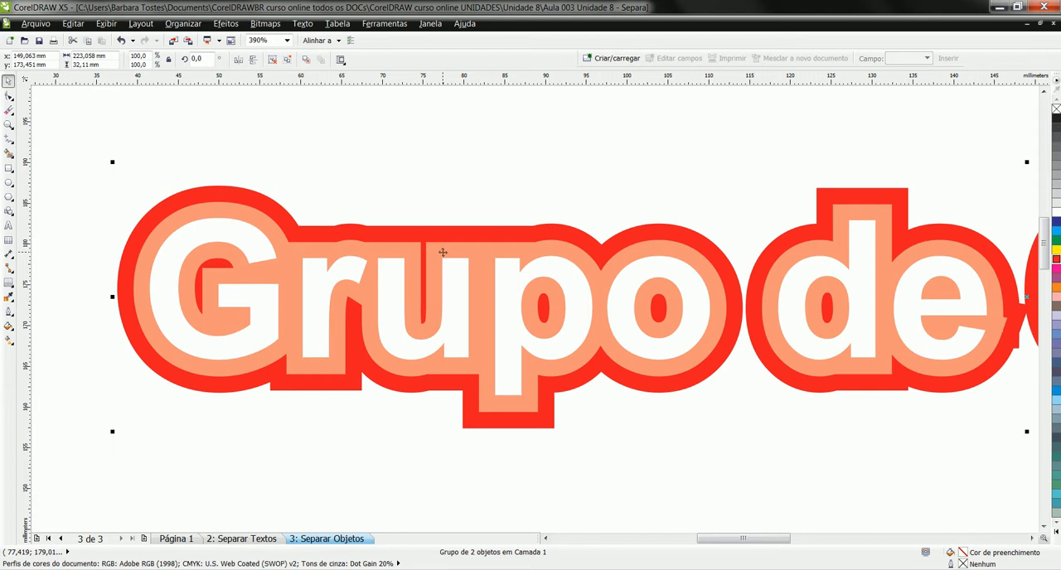
pyautogui.hotkey('ctrl', 'u')
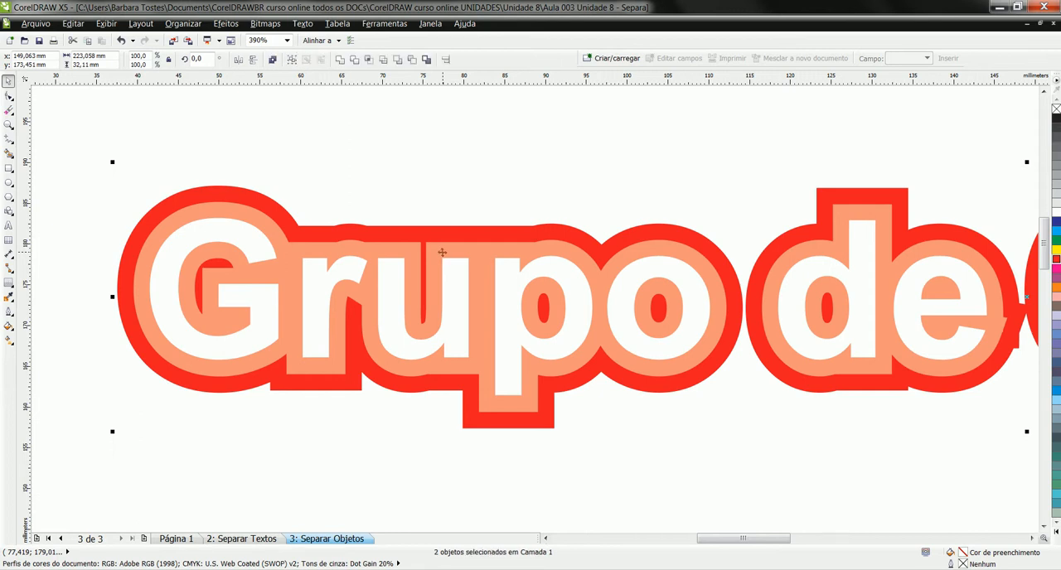
# - Try a nearly horizontal drop shadow on the white Grupo de Contorno lettering, and undo it
pyautogui.click(379, 136)
pyautogui.click(348, 270)
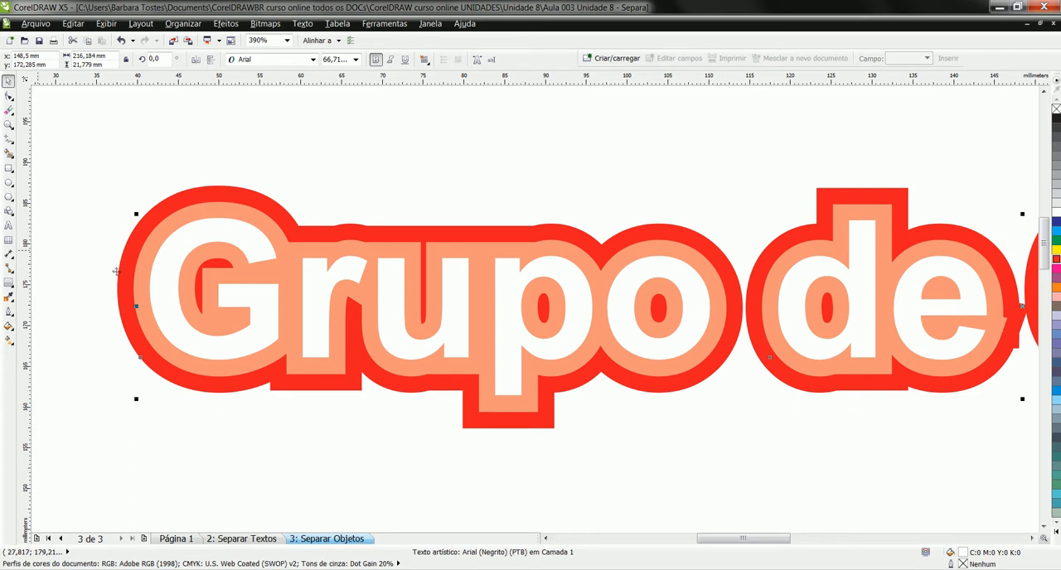
pyautogui.click(8, 283)
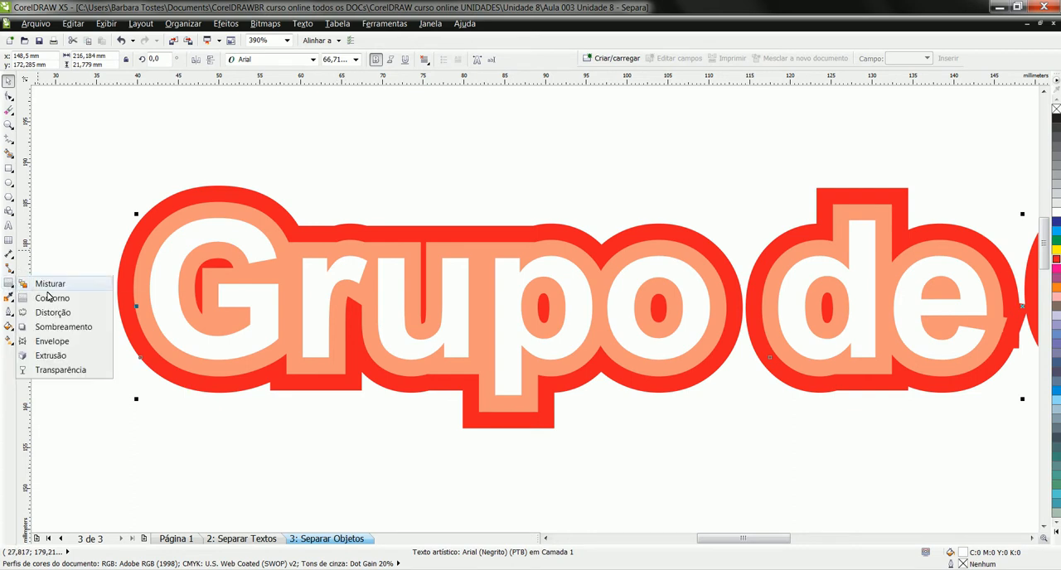
pyautogui.click(59, 326)
pyautogui.moveTo(503, 309); pyautogui.dragTo(736, 292)
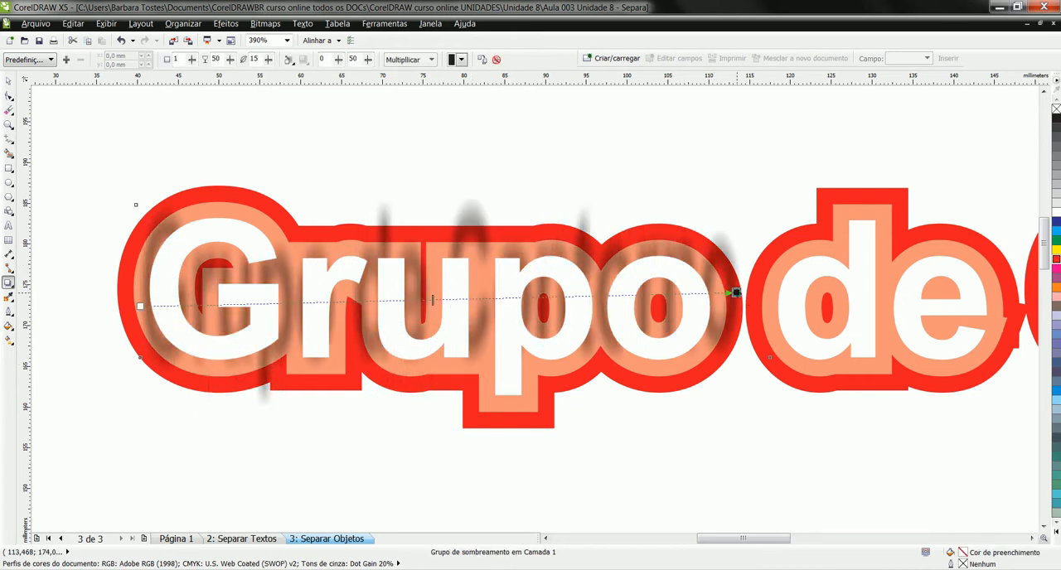
pyautogui.hotkey('ctrl', 'z')
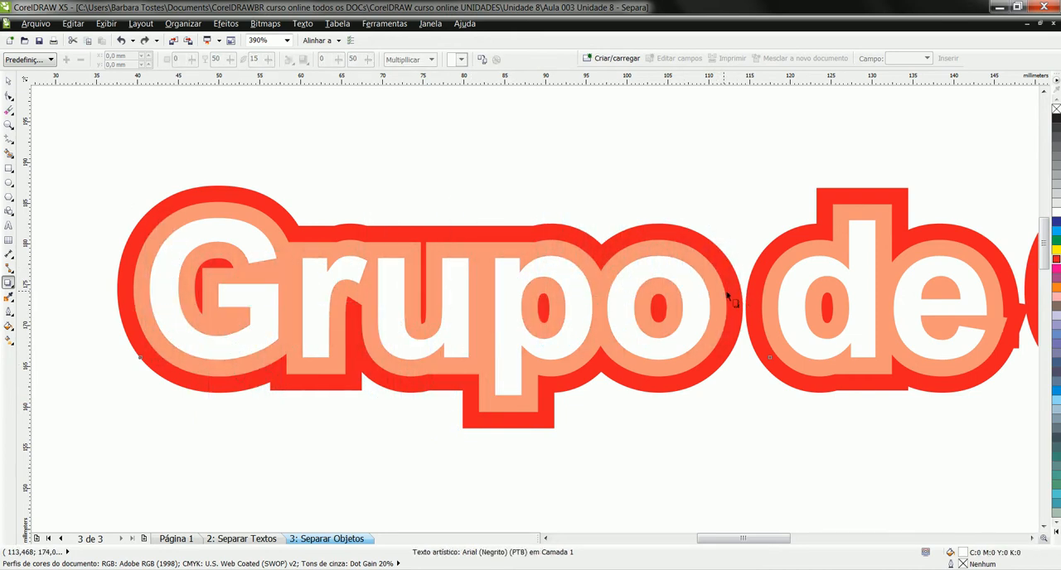
# - Add a drop shadow just below the white Grupo de Contorno lettering, with opacity 90 and feathering 5
pyautogui.scroll(-2, 730, 296)
pyautogui.scroll(-1, 730, 297)
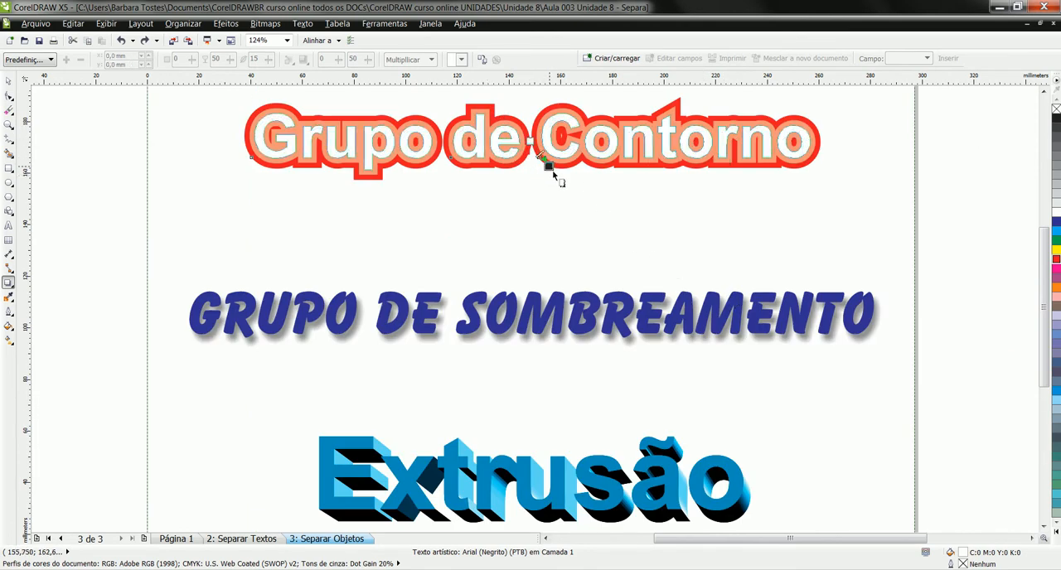
pyautogui.moveTo(530, 141); pyautogui.dragTo(545, 173)
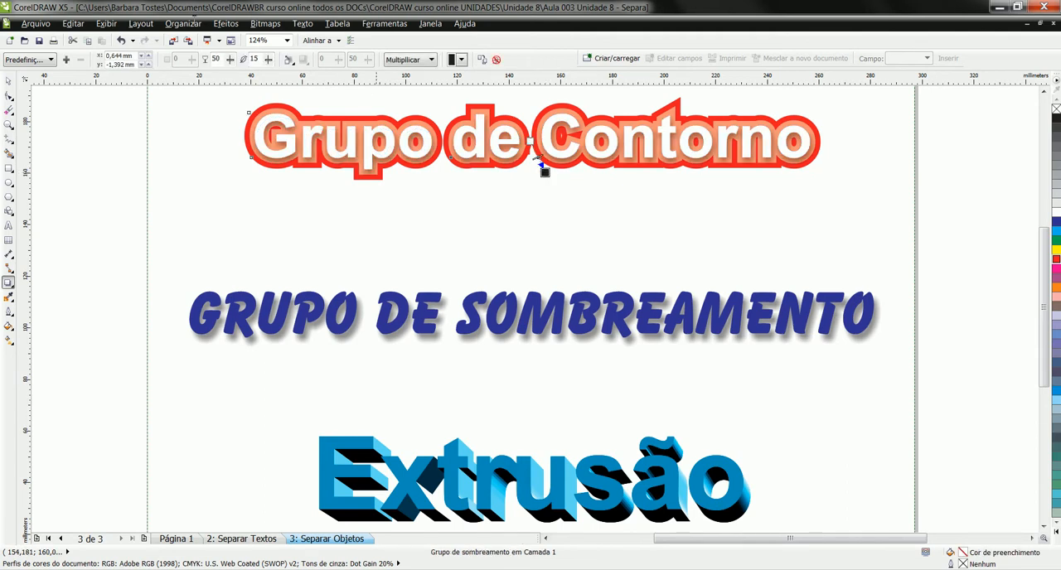
pyautogui.write('90')
pyautogui.press('Return')
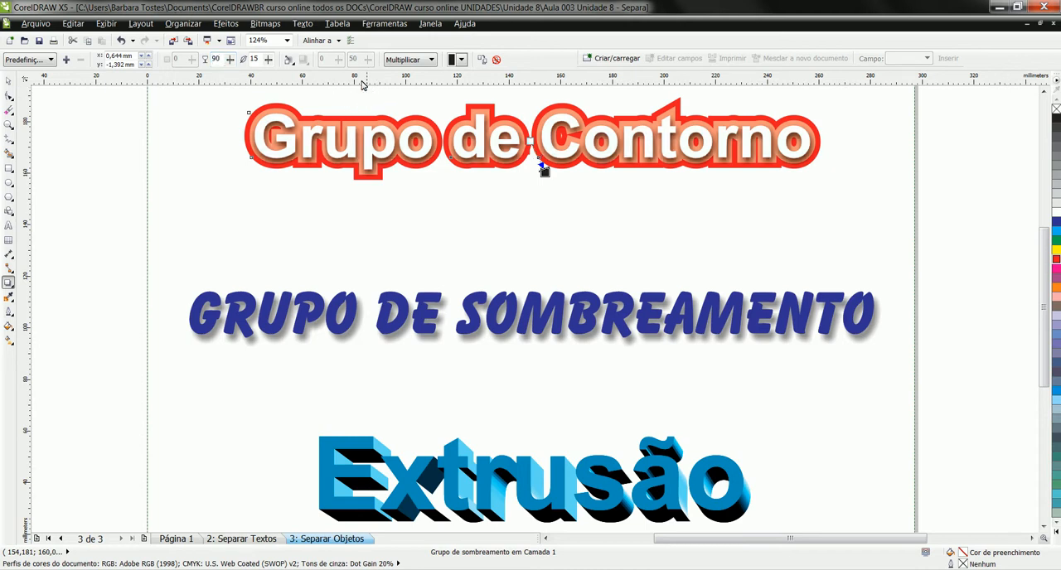
pyautogui.doubleClick(254, 58)
pyautogui.write('5')
pyautogui.press('Return')
# - Set the Grupo de Sombreamento text's drop shadow to opacity 60 and feathering 8
pyautogui.click(12, 81)
pyautogui.click(413, 343)
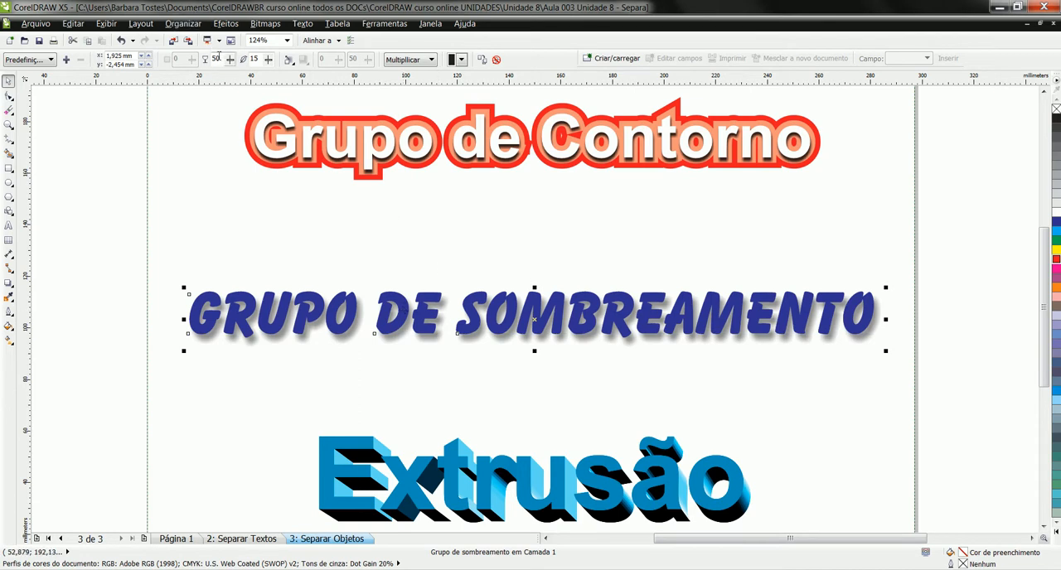
pyautogui.press('Return')
pyautogui.moveTo(261, 60); pyautogui.dragTo(252, 60)
pyautogui.write('10')
pyautogui.press('Return')
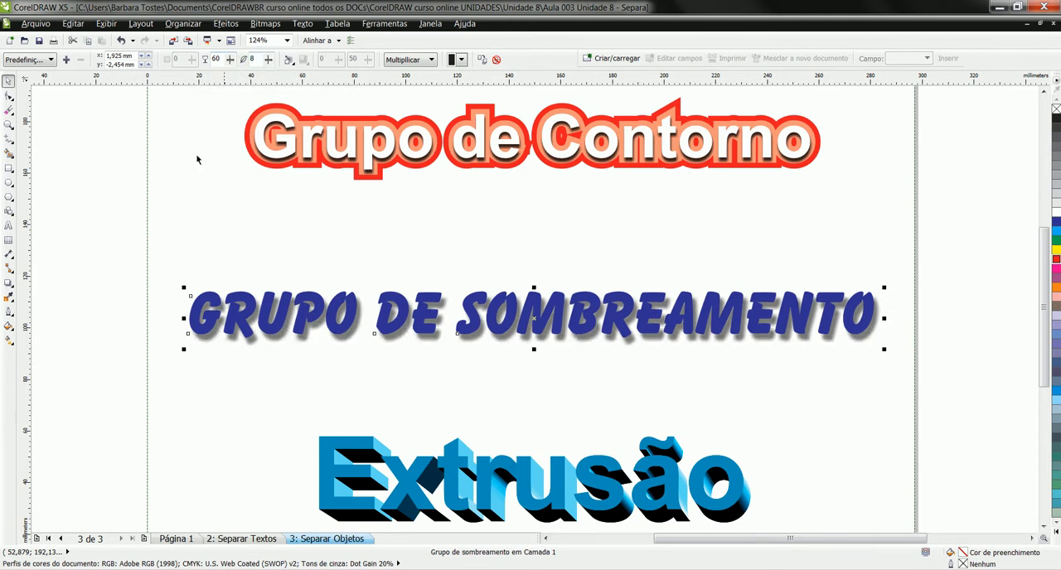
# - Add a one-step contour with a 1.0 mm offset around the blue Grupo de Sombreamento text
pyautogui.click(11, 286)
pyautogui.click(48, 304)
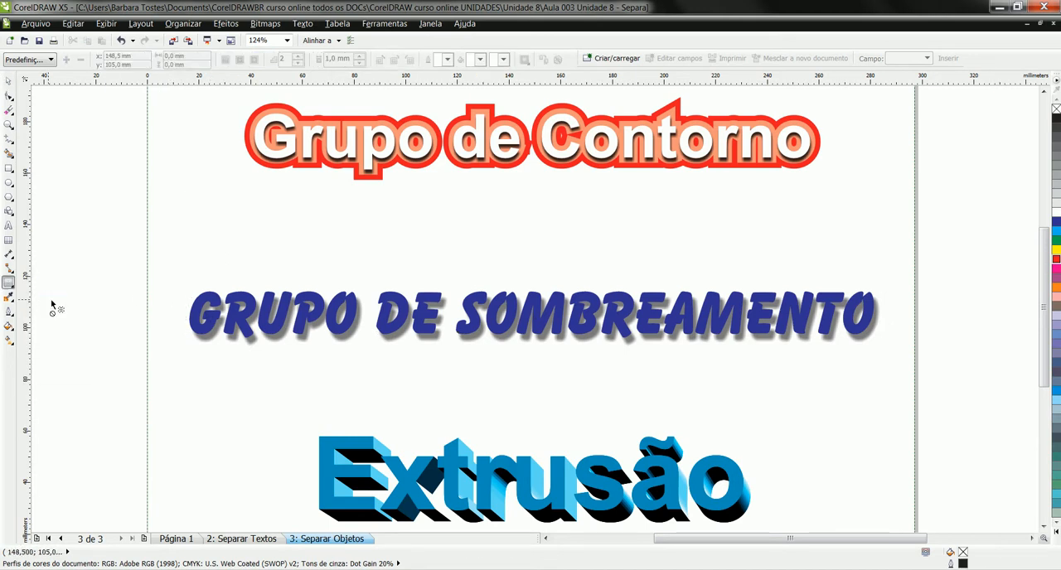
pyautogui.click(10, 79)
pyautogui.click(354, 314)
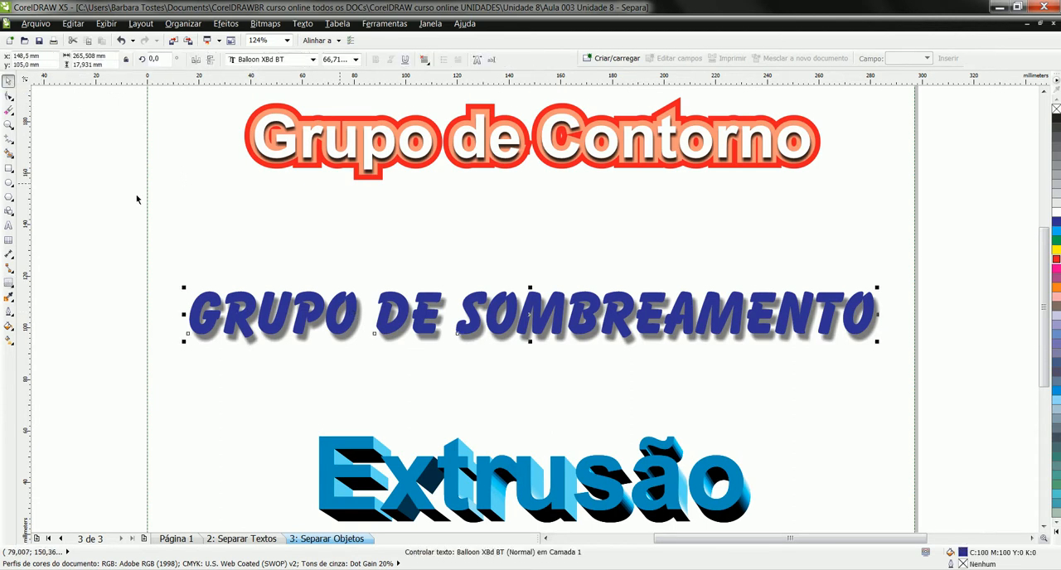
pyautogui.click(8, 282)
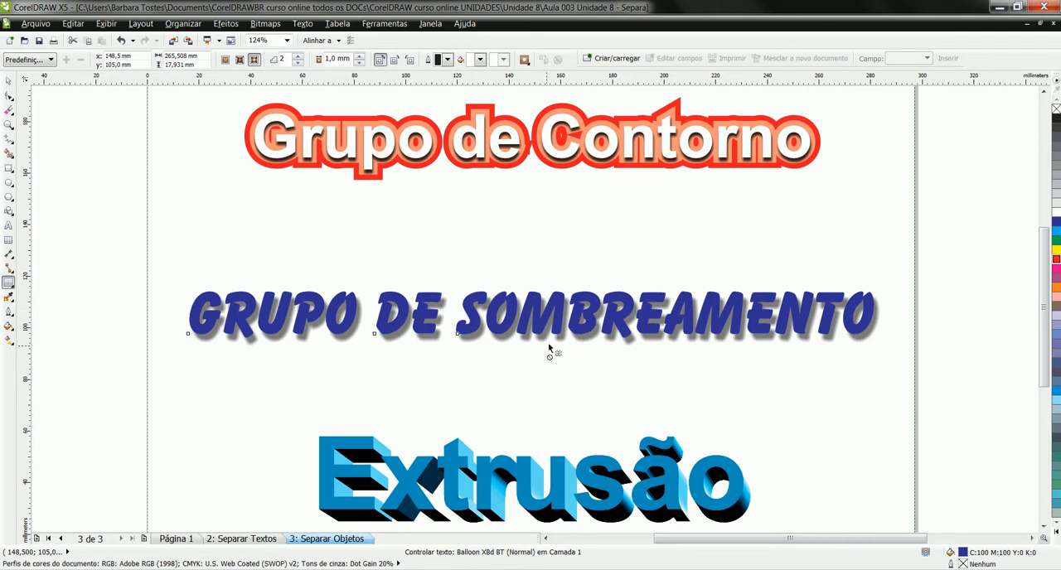
pyautogui.click(298, 63)
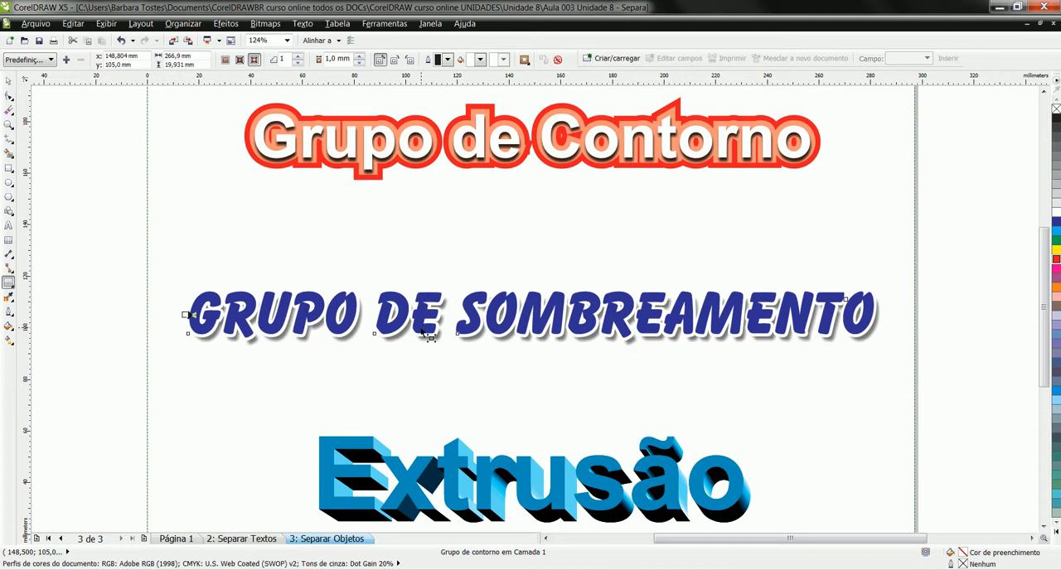
# - Break apart both the contour group and the drop-shadow group of the Grupo de Sombreamento text
pyautogui.click(183, 24)
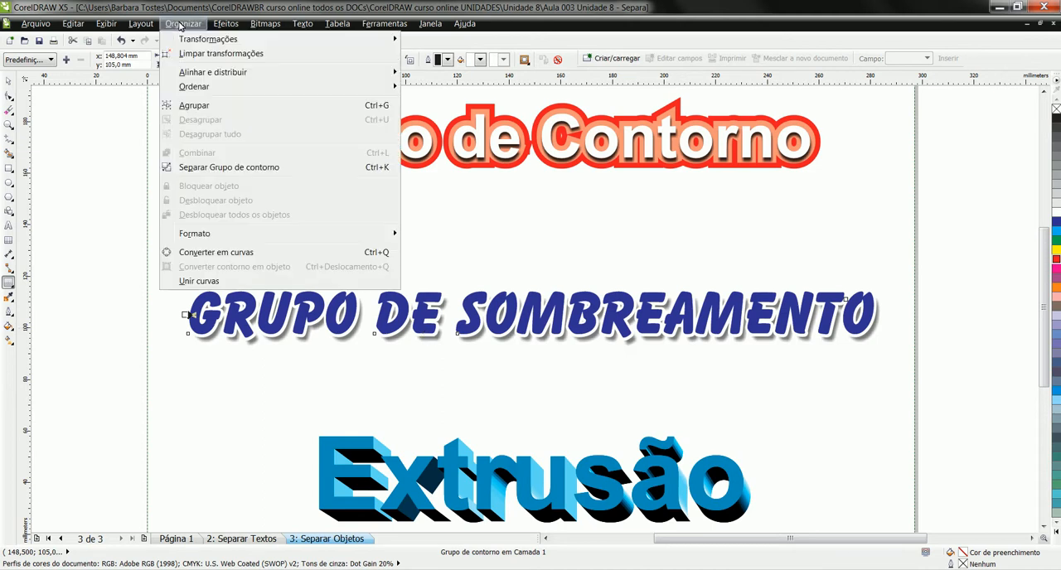
pyautogui.click(266, 170)
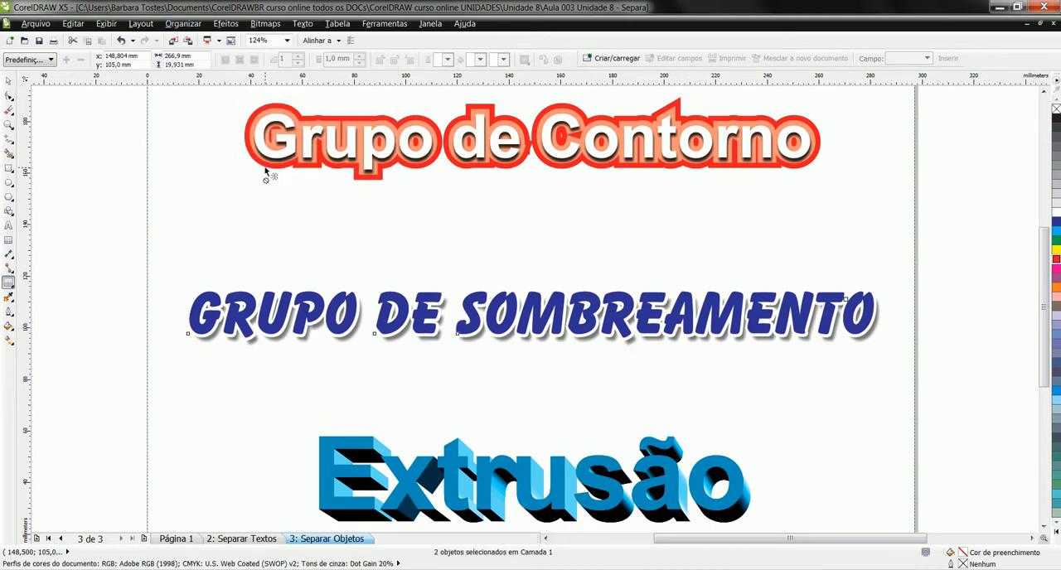
pyautogui.click(12, 85)
pyautogui.click(437, 342)
pyautogui.click(183, 24)
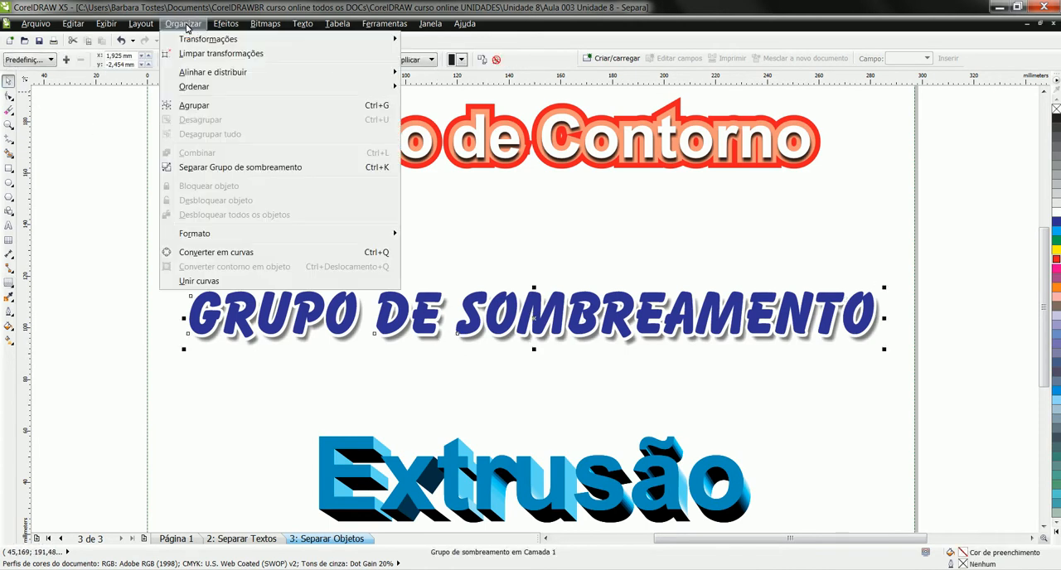
pyautogui.click(276, 170)
# - Delete the separated shadow object behind the Grupo de Sombreamento text
pyautogui.click(449, 346)
pyautogui.click(440, 341)
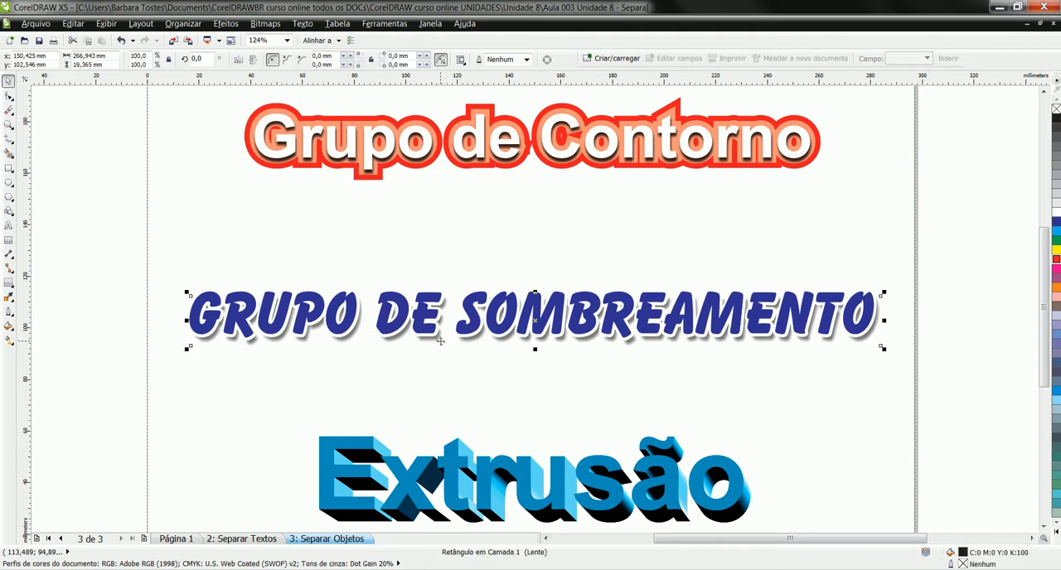
pyautogui.moveTo(536, 324); pyautogui.dragTo(530, 370)
pyautogui.press('Delete')
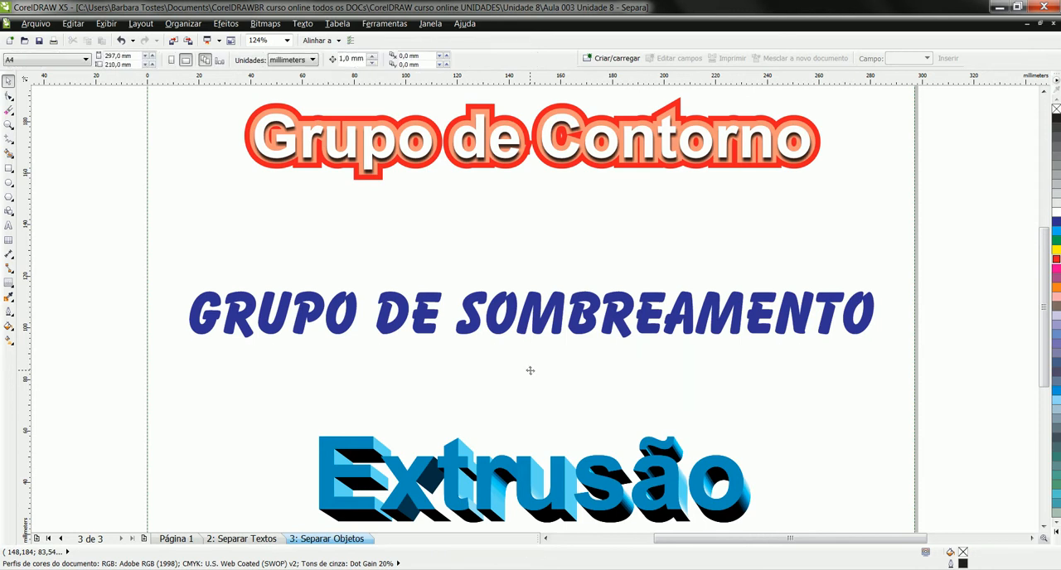
# - Fill the contour shape behind the Grupo de Sombreamento text yellow and give it a drop shadow offset about 0.7 mm right and 1.2 mm down
pyautogui.click(511, 330)
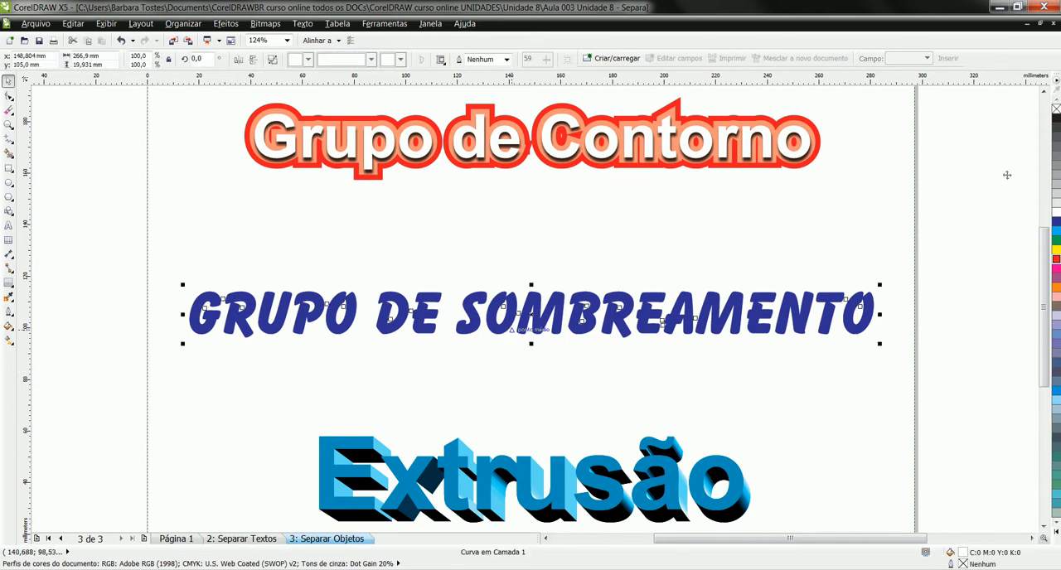
pyautogui.rightClick(1057, 251)
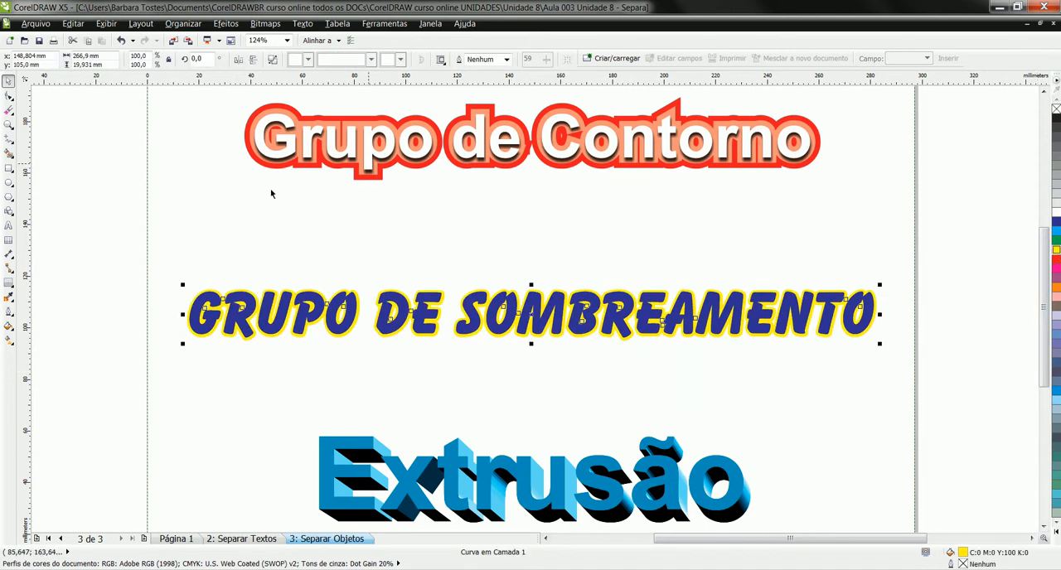
pyautogui.click(12, 284)
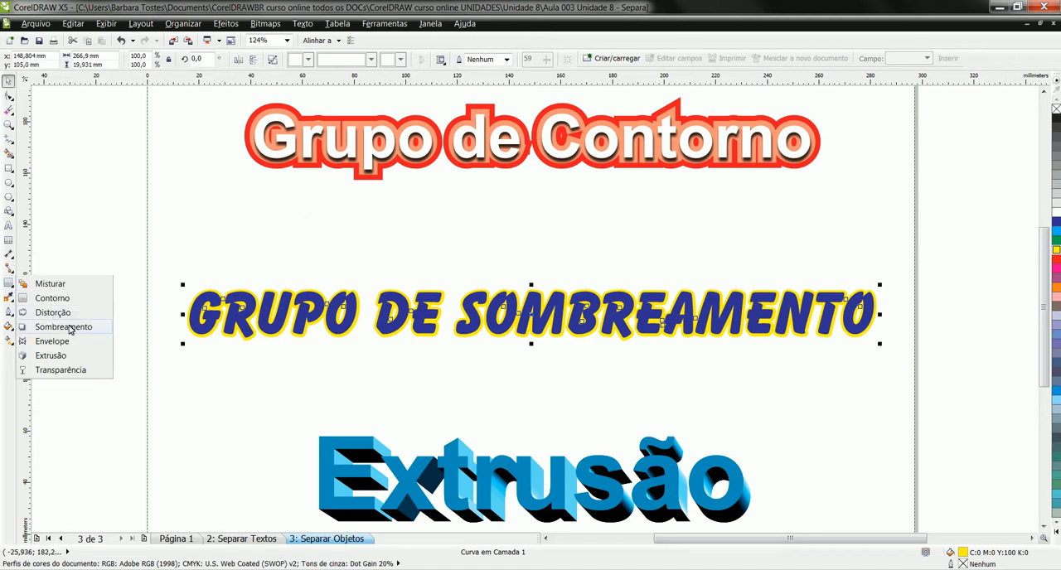
pyautogui.click(67, 327)
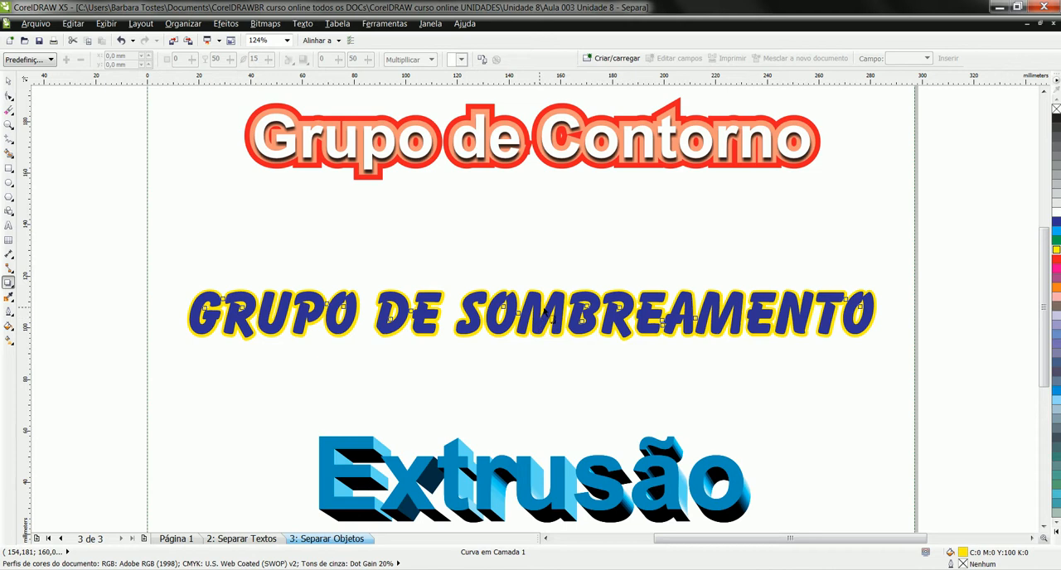
pyautogui.moveTo(544, 309); pyautogui.dragTo(549, 342)
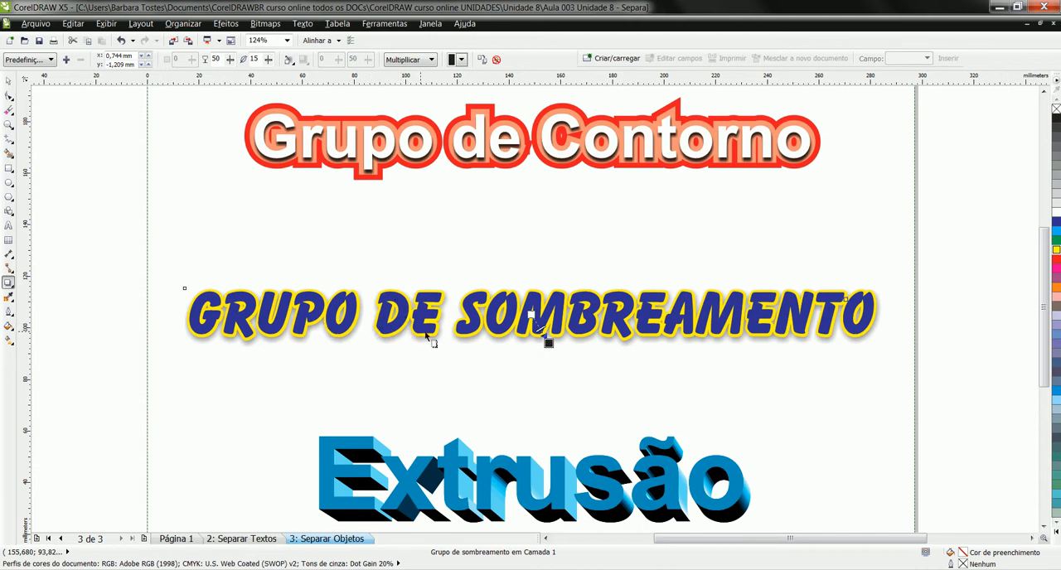
pyautogui.click(9, 82)
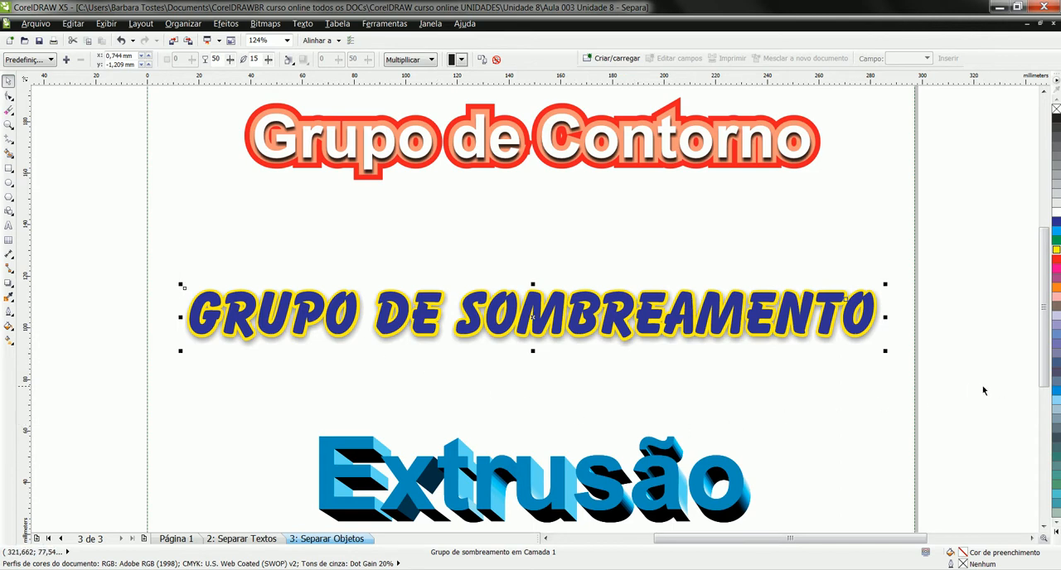
# - Recolour the Extrusão extrusion group red
pyautogui.scroll(-5, 554, 343)
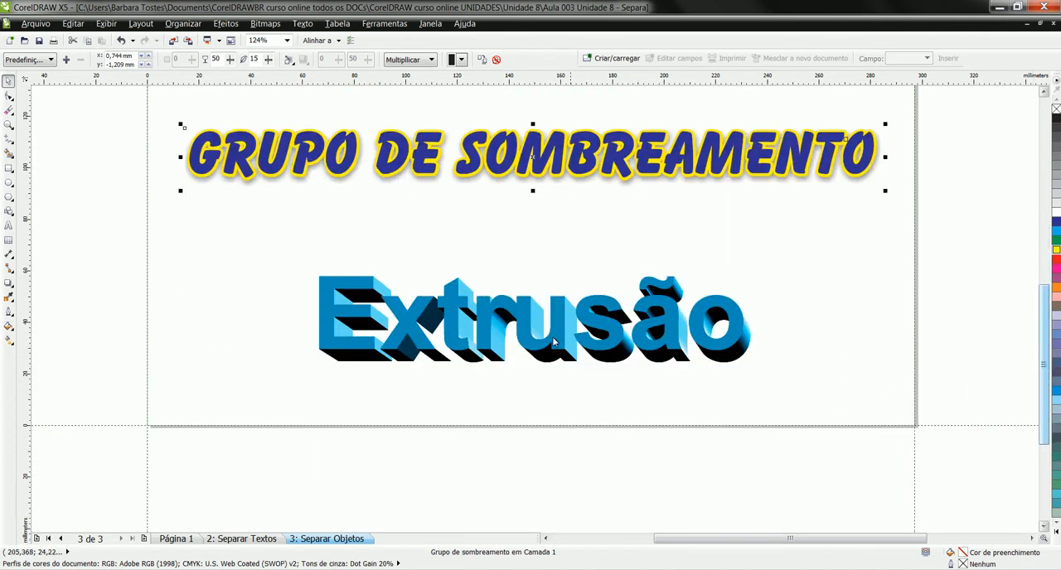
pyautogui.click(503, 351)
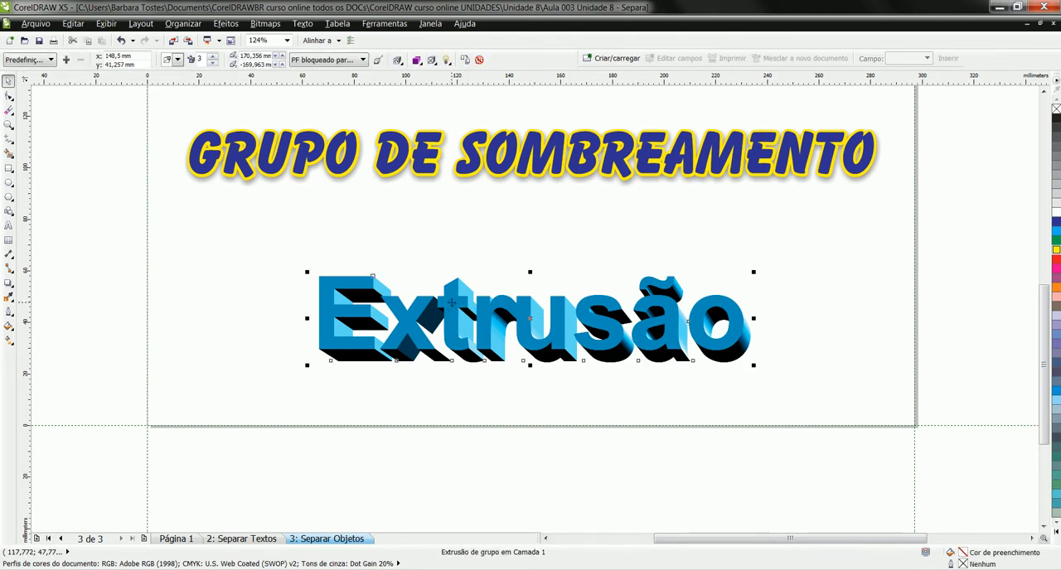
pyautogui.click(1057, 262)
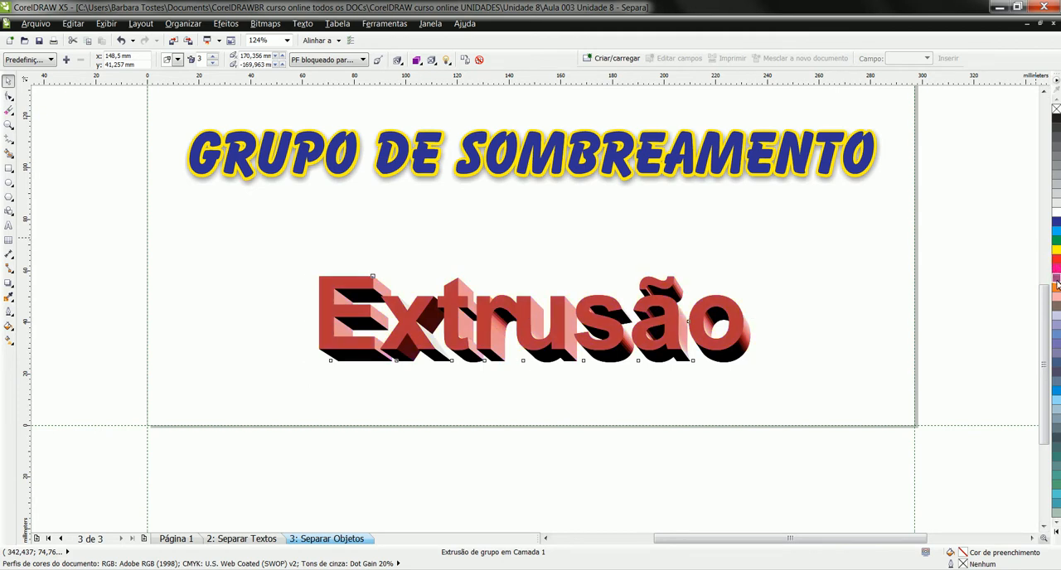
pyautogui.click(1057, 286)
pyautogui.click(1057, 259)
pyautogui.click(446, 59)
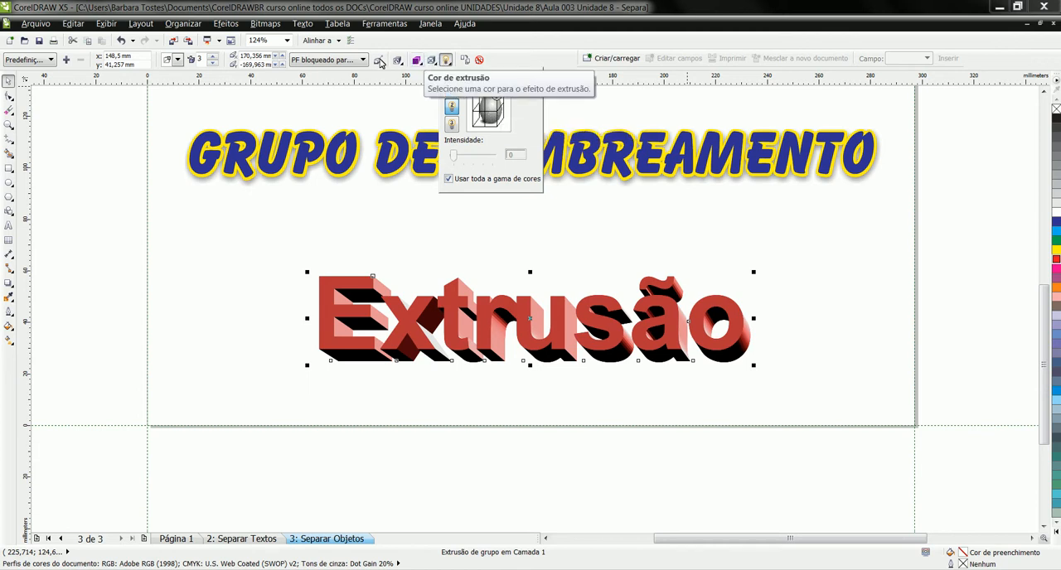
pyautogui.click(146, 168)
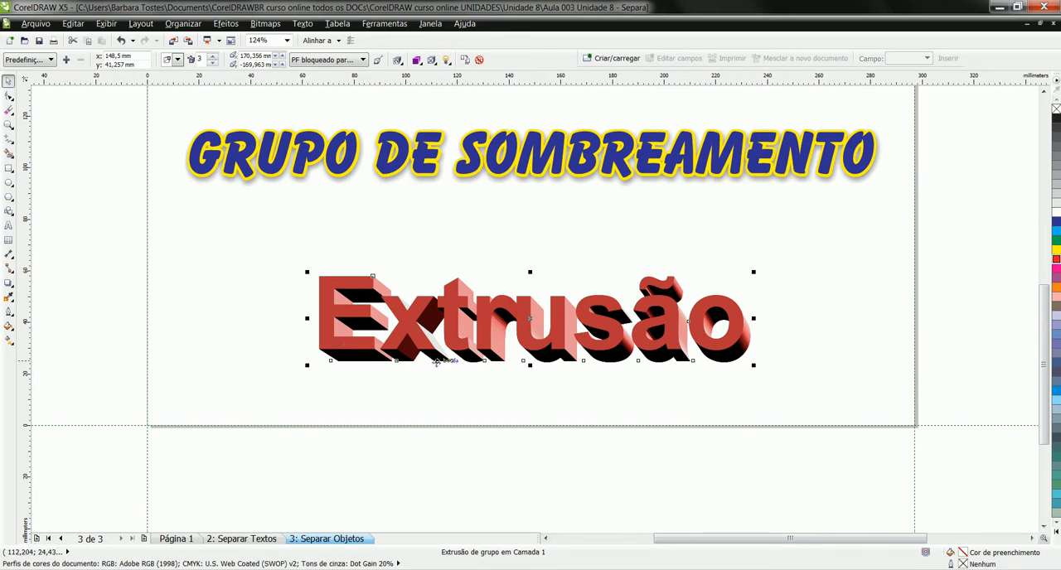
pyautogui.click(523, 393)
pyautogui.click(546, 361)
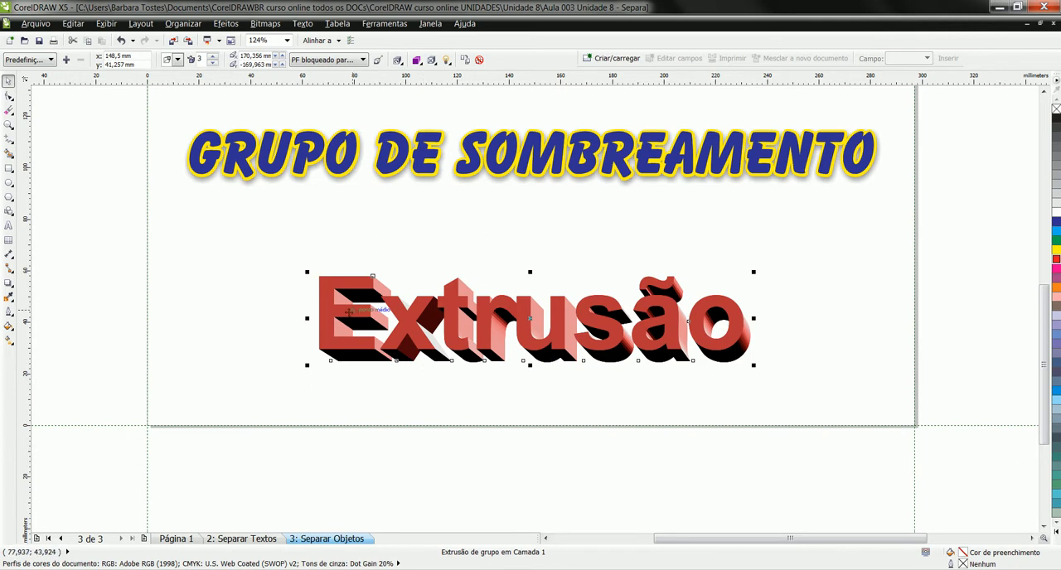
# - Break the Extrusão extrusion group apart and ungroup its extruded side pieces
pyautogui.click(190, 25)
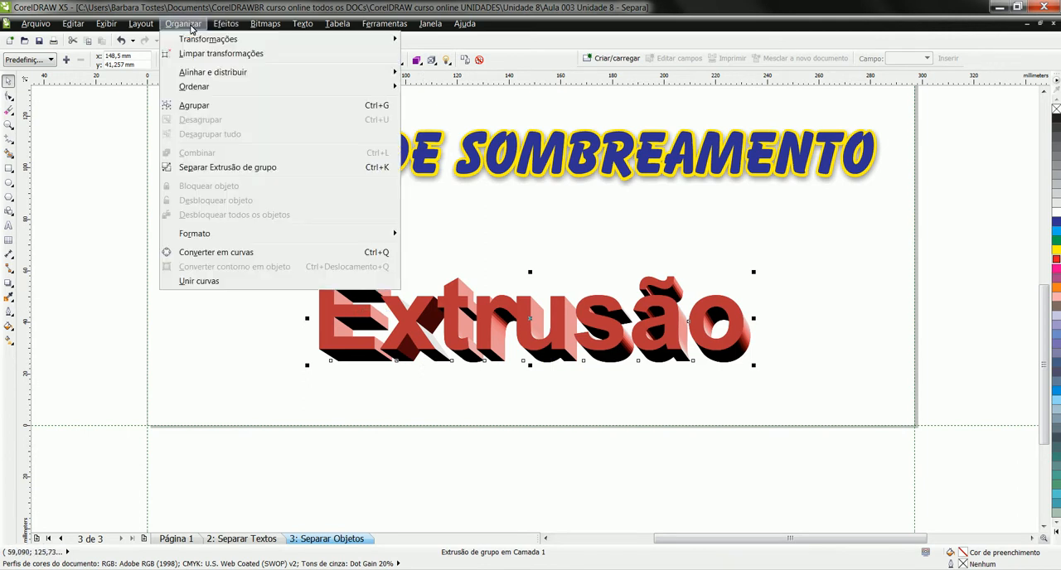
pyautogui.click(223, 168)
pyautogui.click(329, 306)
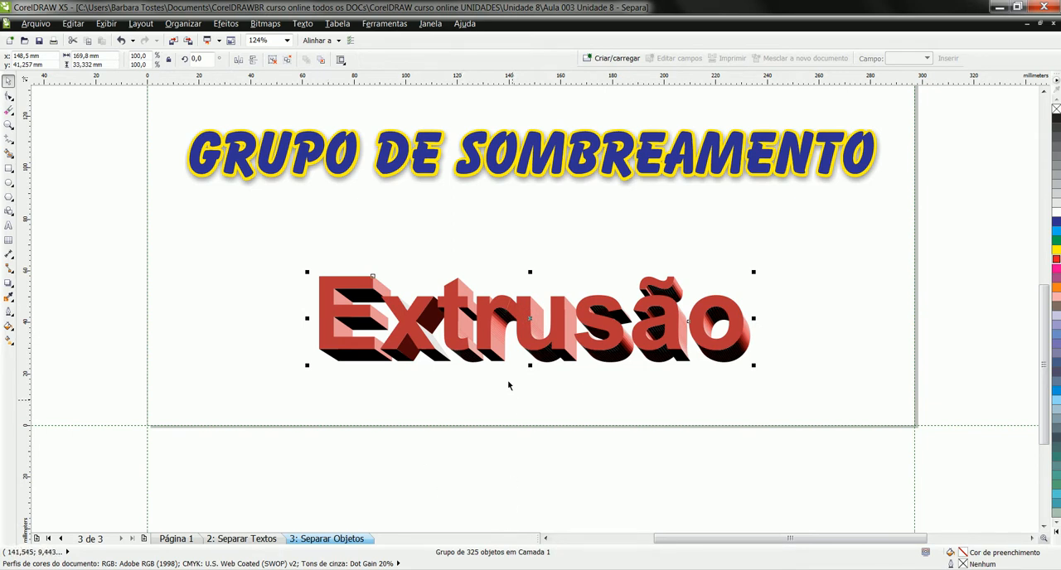
pyautogui.hotkey('ctrl', 'u')
# - Fill the front face of each letter in Extrusão with pure red (C:0 M:100 Y:100 K:0), one letter at a time
pyautogui.click(332, 315)
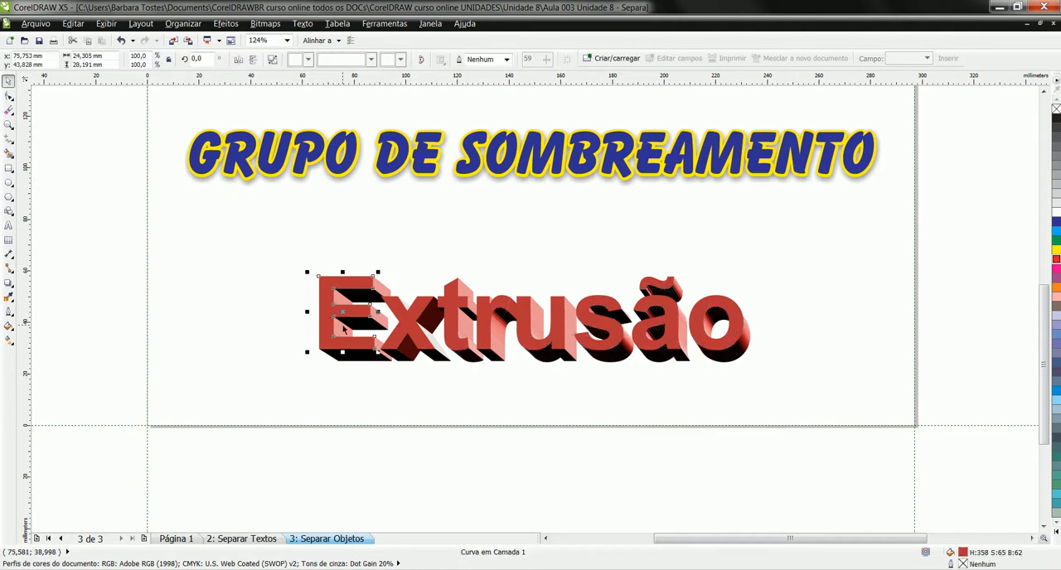
pyautogui.click(1056, 258)
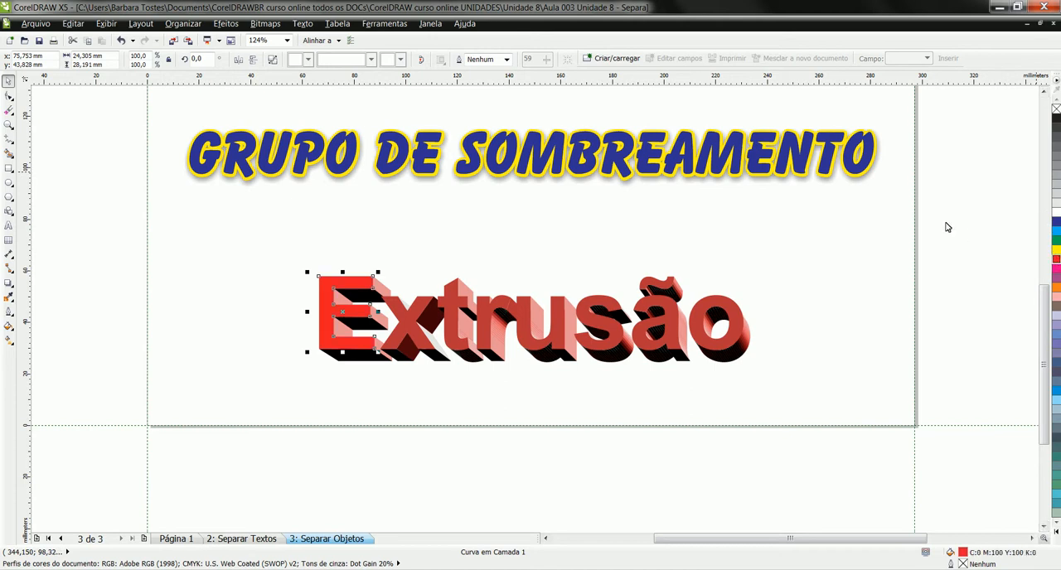
pyautogui.click(406, 320)
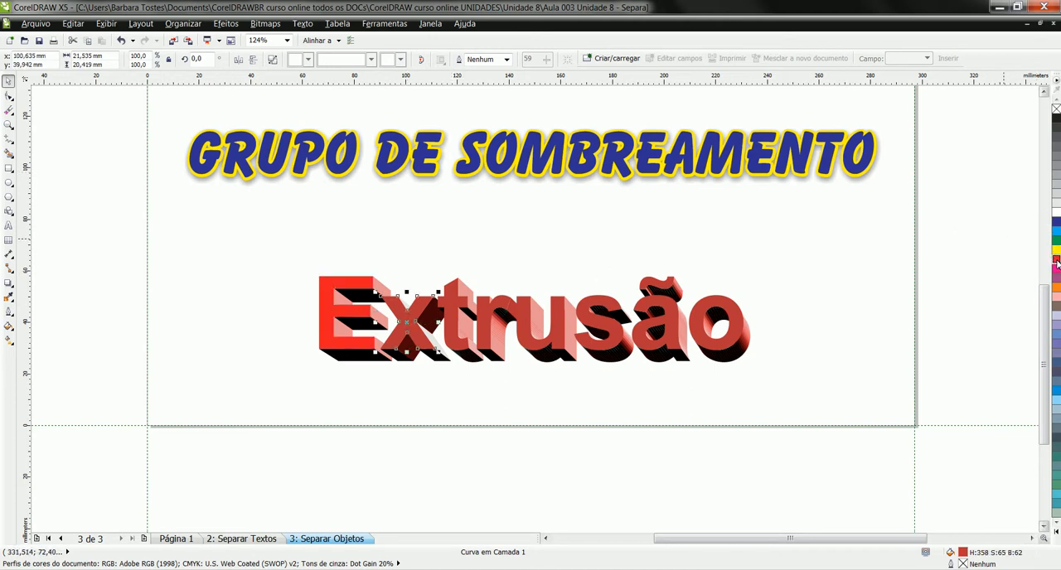
pyautogui.click(466, 300)
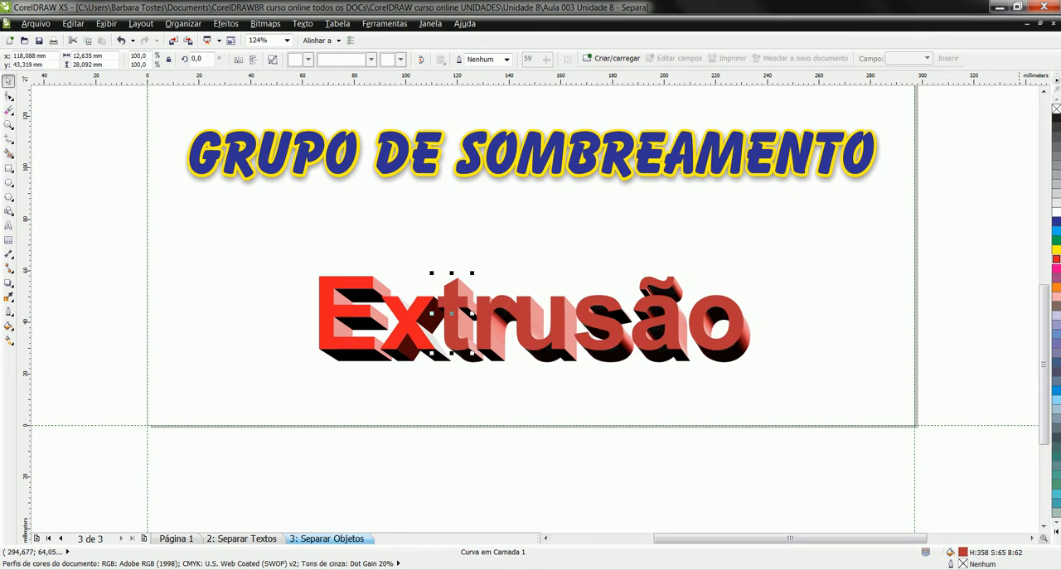
pyautogui.click(1056, 259)
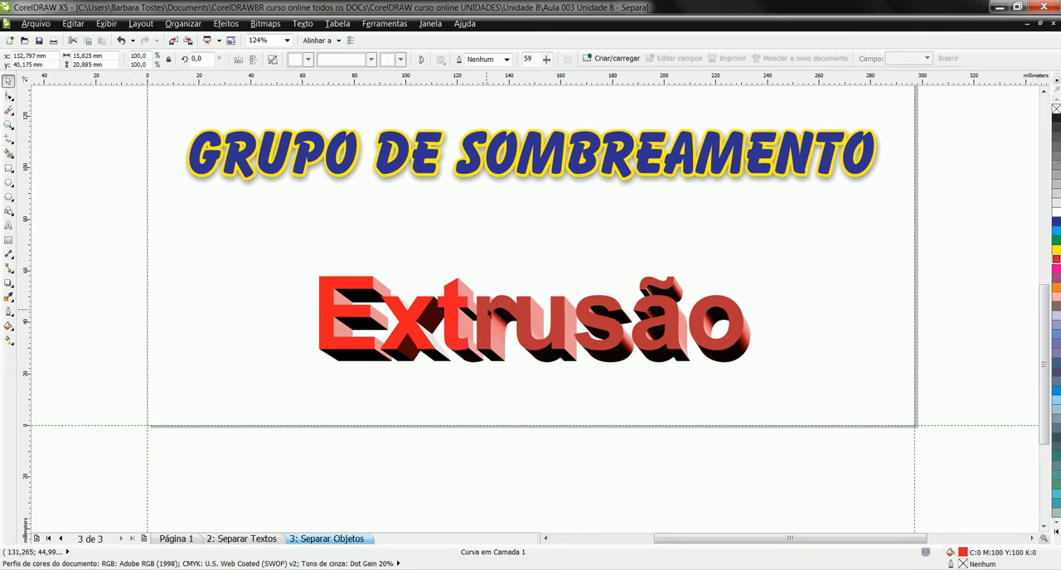
pyautogui.click(1056, 260)
pyautogui.click(524, 309)
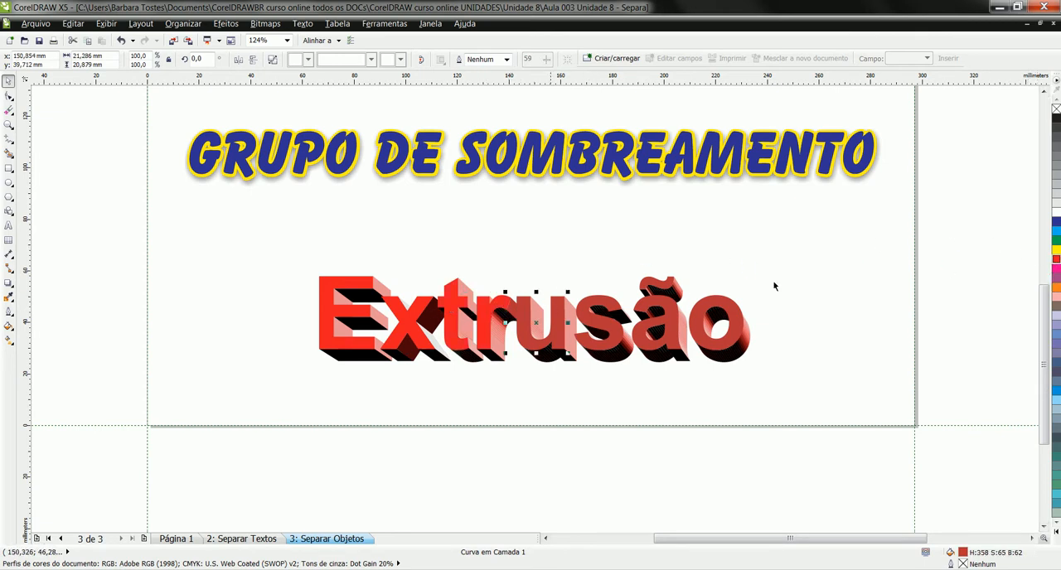
pyautogui.click(1056, 260)
pyautogui.click(588, 312)
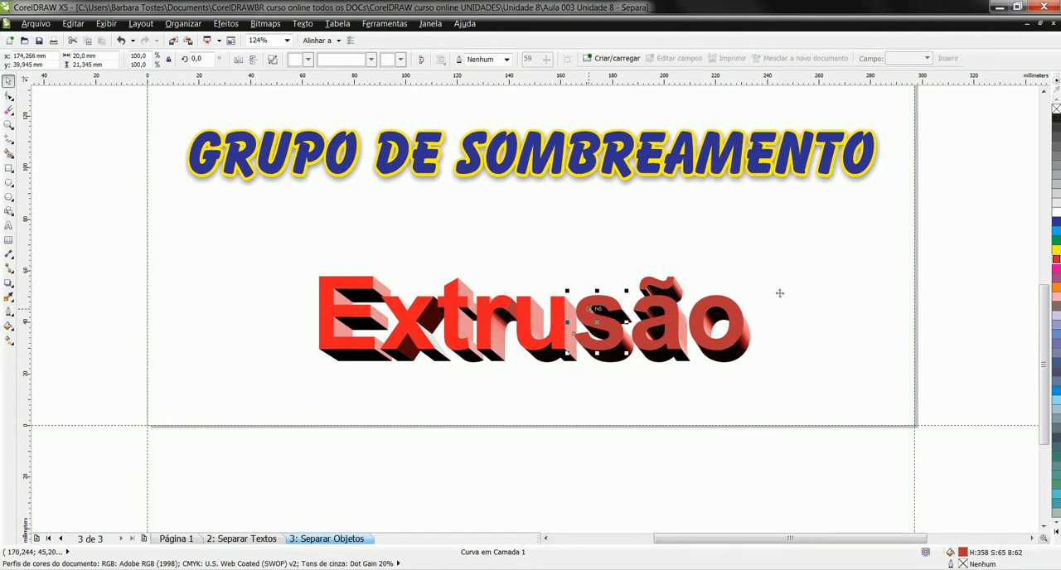
pyautogui.click(671, 309)
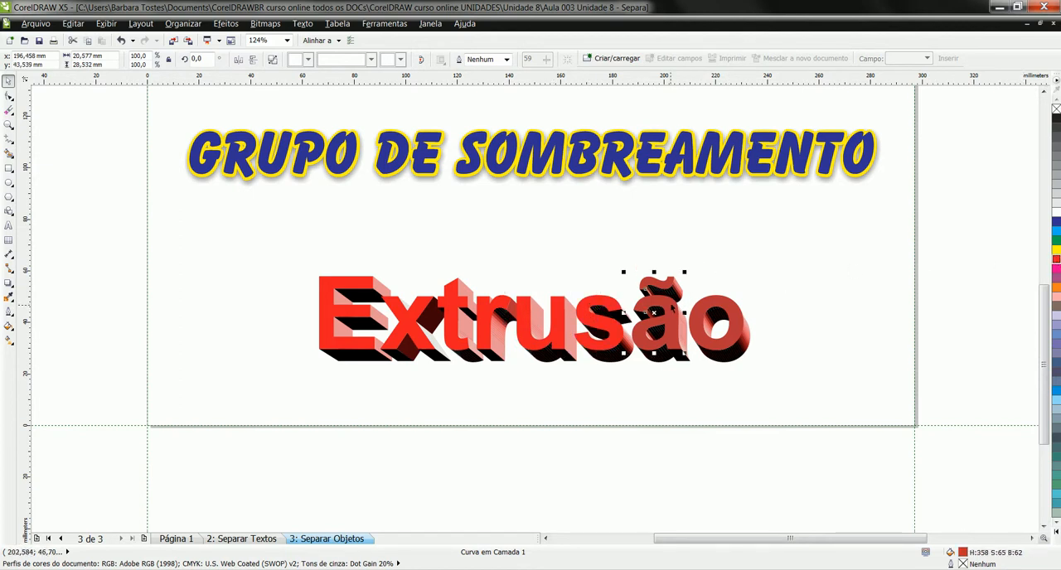
pyautogui.click(1056, 260)
pyautogui.click(742, 330)
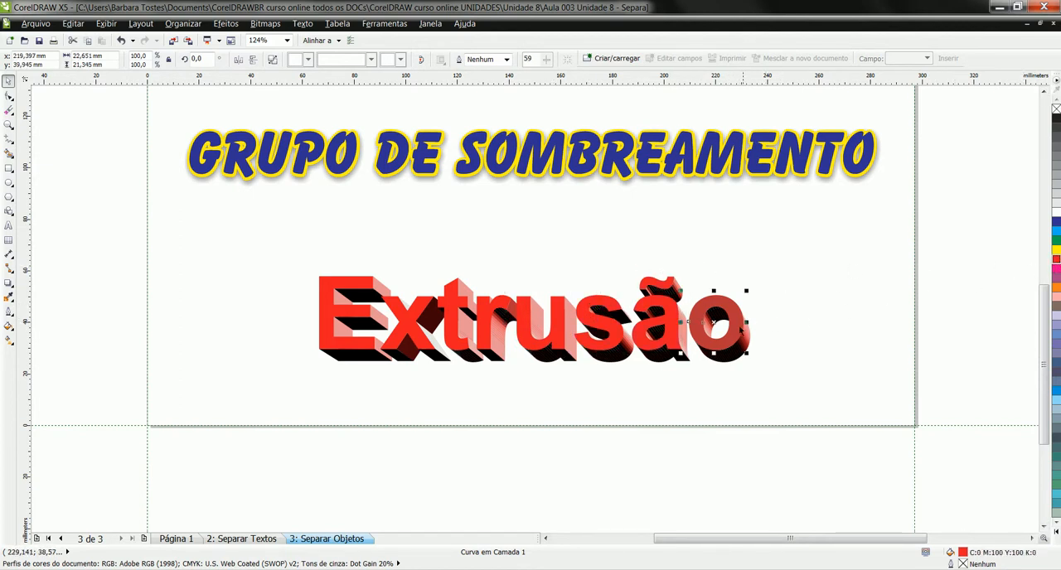
pyautogui.click(1057, 259)
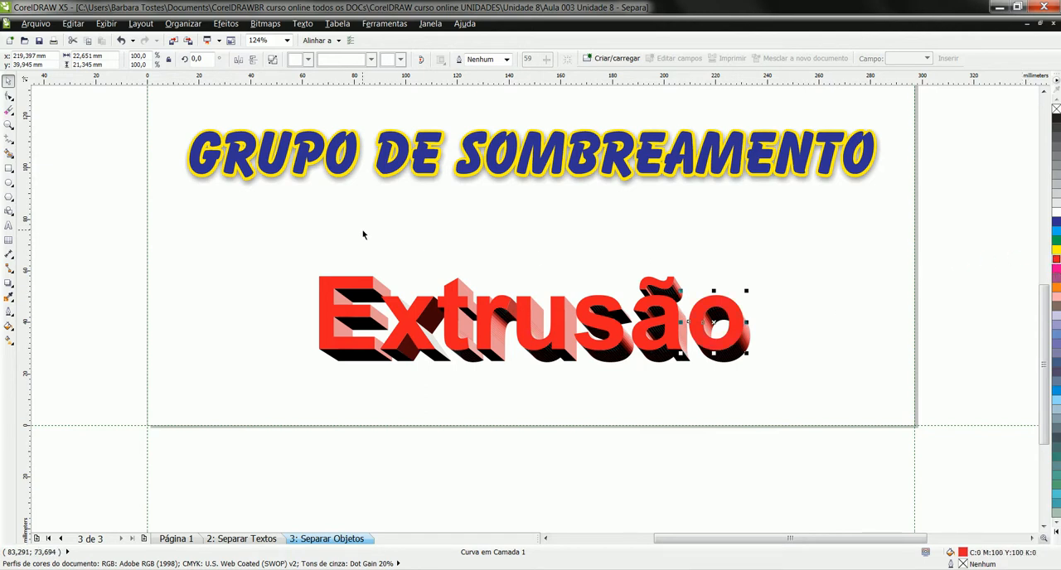
pyautogui.click(252, 294)
# - Fill the front faces of the letters r and u in Extrusão with blue (C:100 M:100 Y:0 K:0) and clear the selection
pyautogui.click(482, 316)
pyautogui.click(1056, 224)
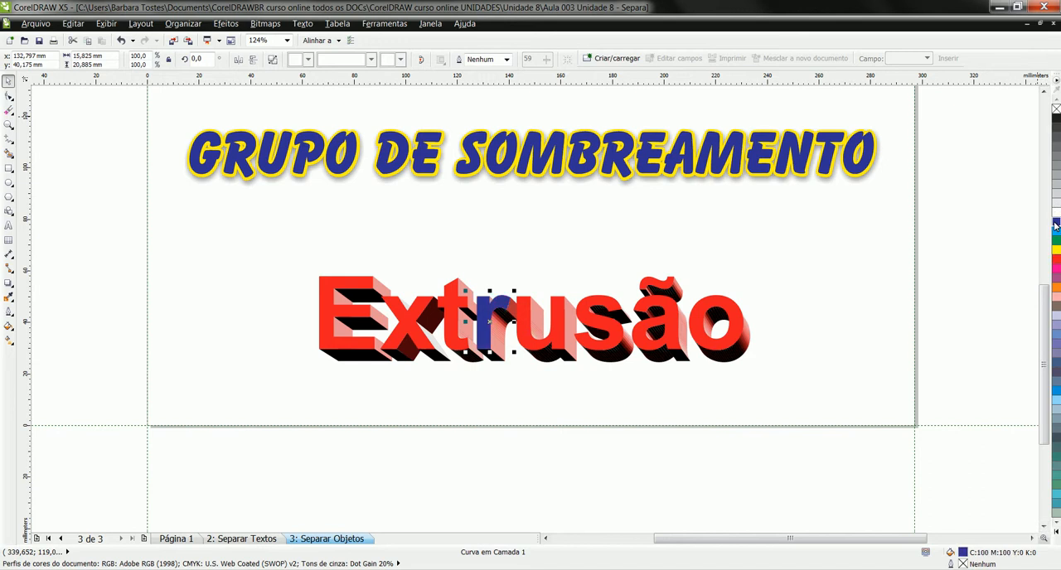
pyautogui.click(562, 325)
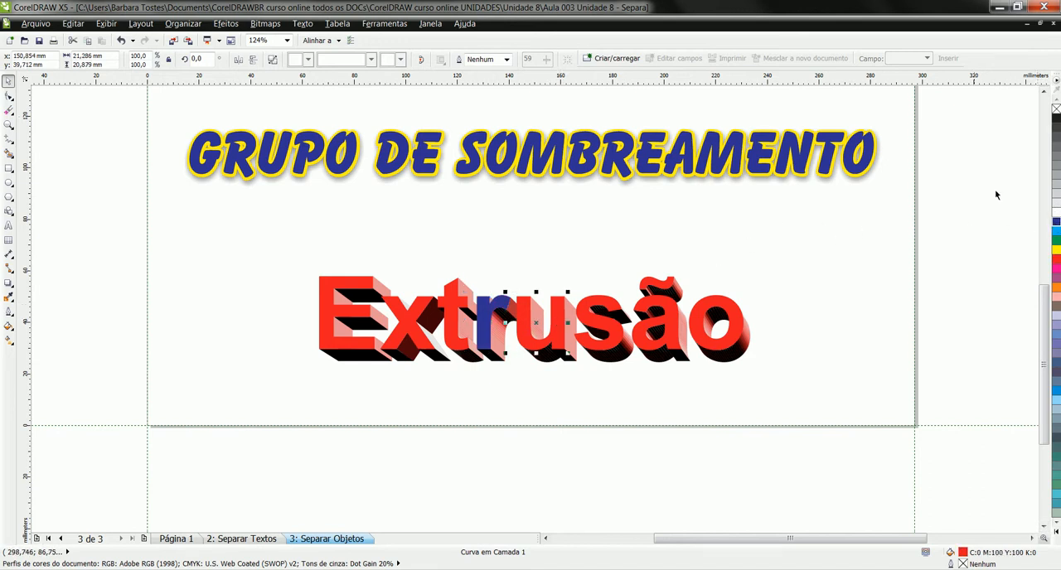
pyautogui.click(1057, 223)
pyautogui.click(273, 260)
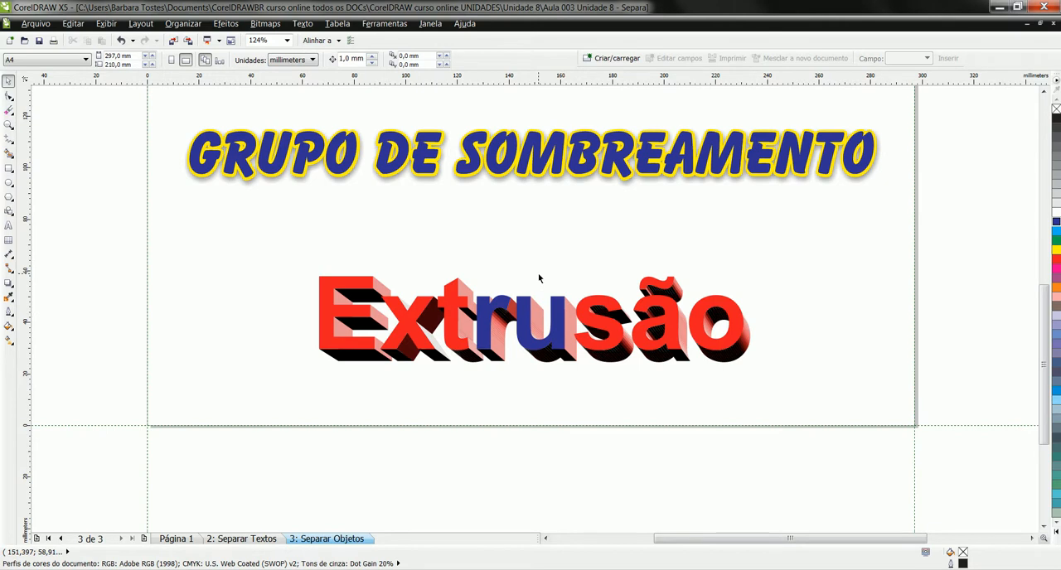
# - Return to the title page, Página 1, and fit the whole page in the view
pyautogui.scroll(3, 539, 279)
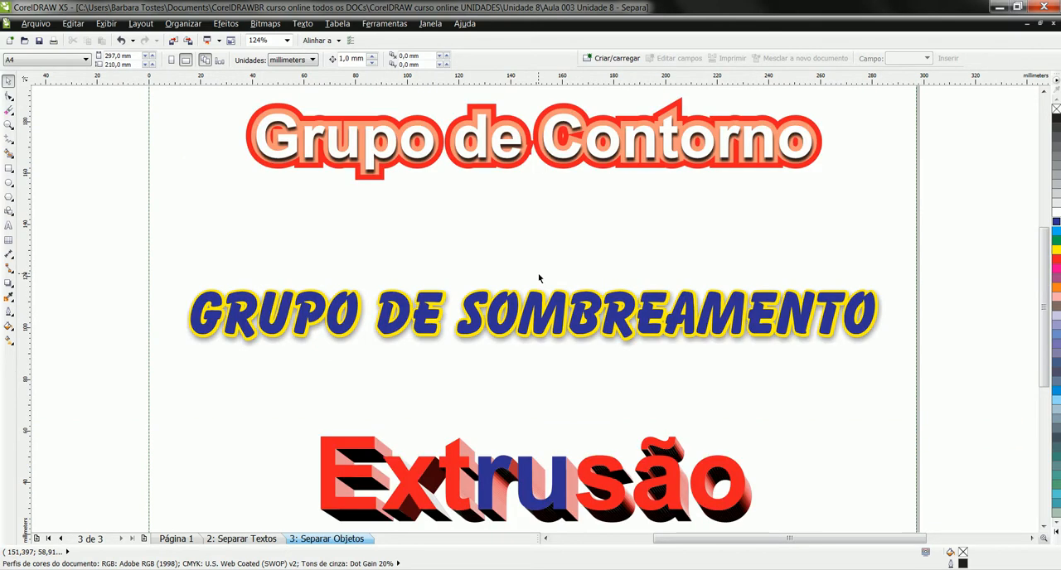
pyautogui.click(174, 539)
pyautogui.hotkey('shift', 'F4')
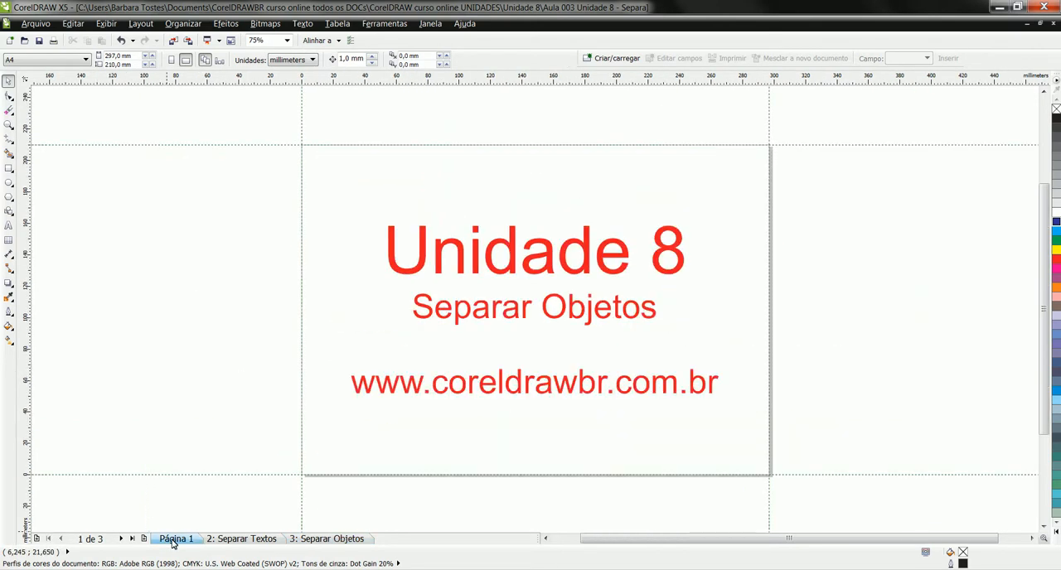